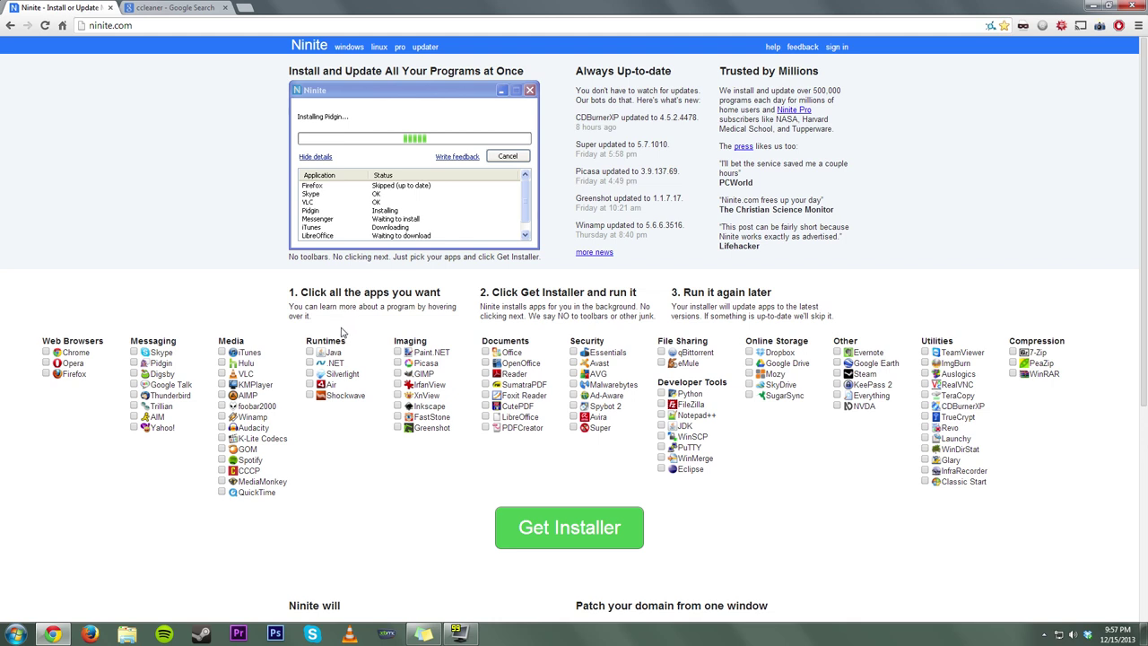
Step: Tick Chrome, Firefox, Skype, VLC, Audacity, Spotify, Java, .NET, Silverlight, Air and Shockwave in Ninite
{"action": "left_click", "coordinate": [105, 353]}
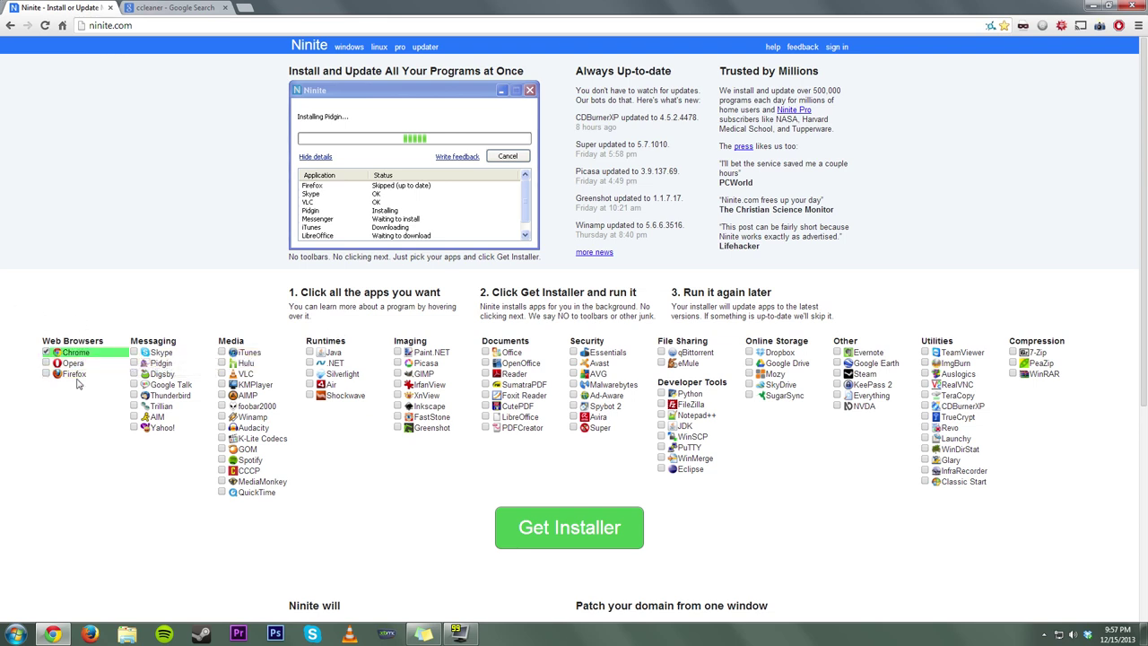
{"action": "left_click", "coordinate": [76, 375]}
{"action": "left_click", "coordinate": [162, 354]}
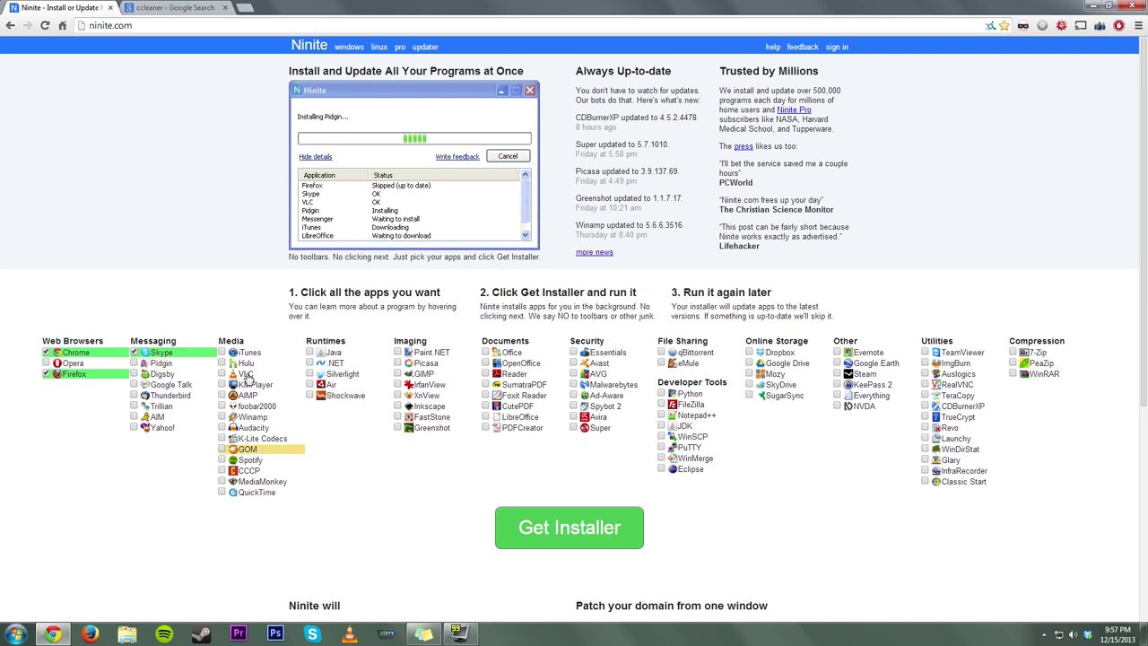
{"action": "left_click", "coordinate": [247, 375]}
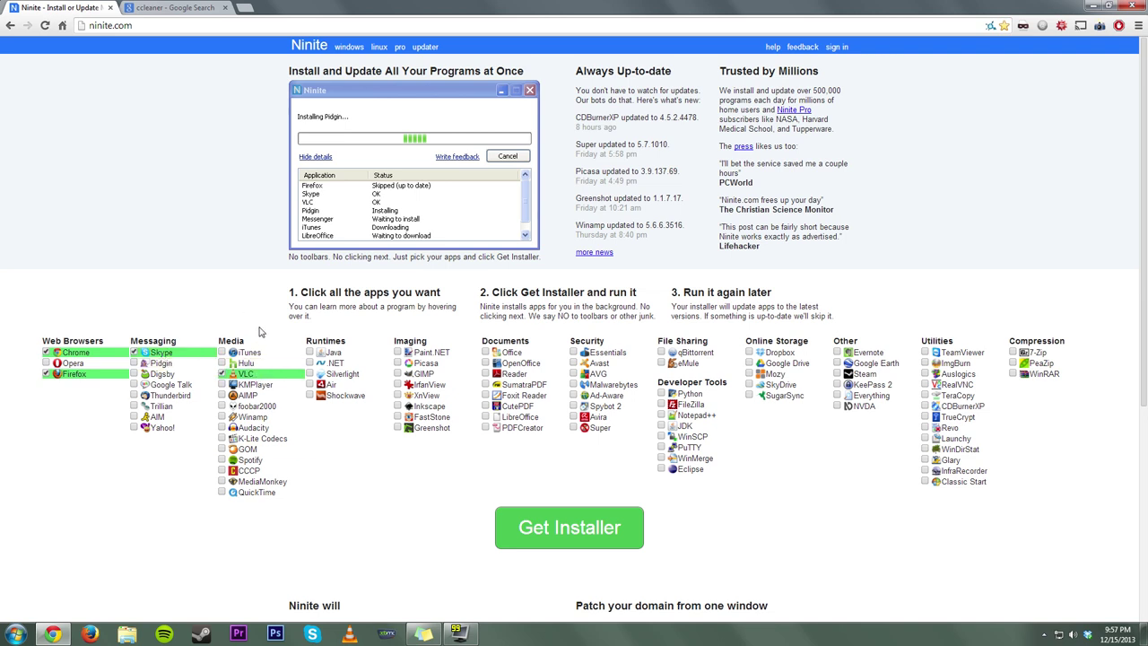
{"action": "left_click", "coordinate": [253, 428]}
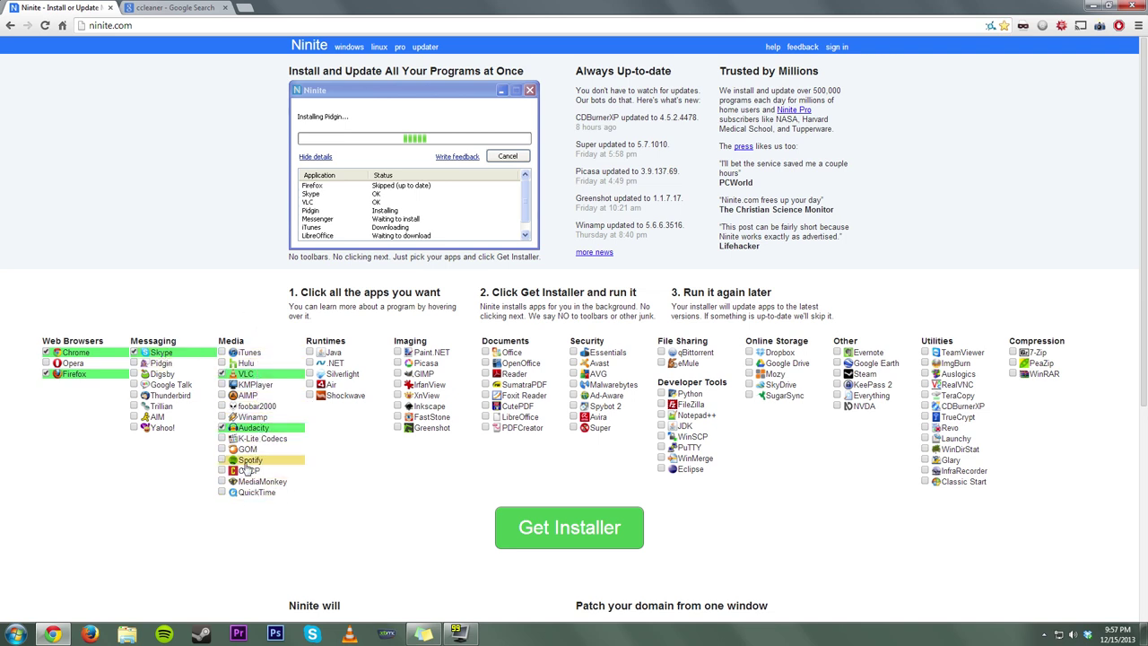
{"action": "left_click", "coordinate": [248, 462]}
{"action": "left_click", "coordinate": [332, 353]}
{"action": "left_click", "coordinate": [335, 364]}
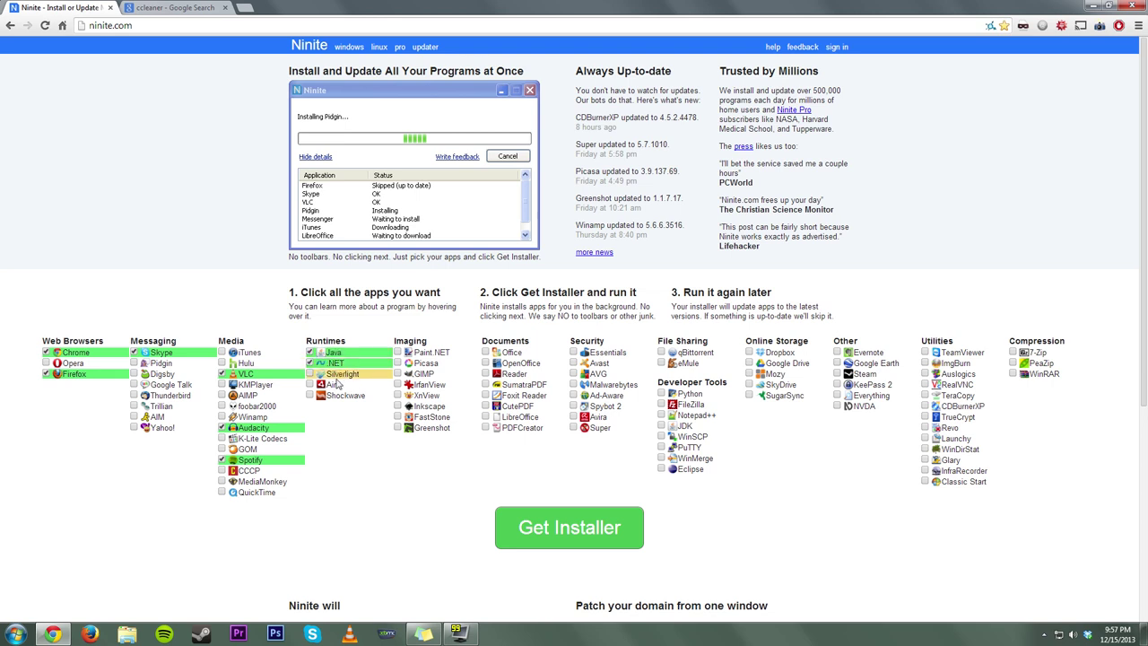
{"action": "left_click", "coordinate": [335, 376]}
{"action": "left_click", "coordinate": [333, 385]}
{"action": "left_click", "coordinate": [339, 396]}
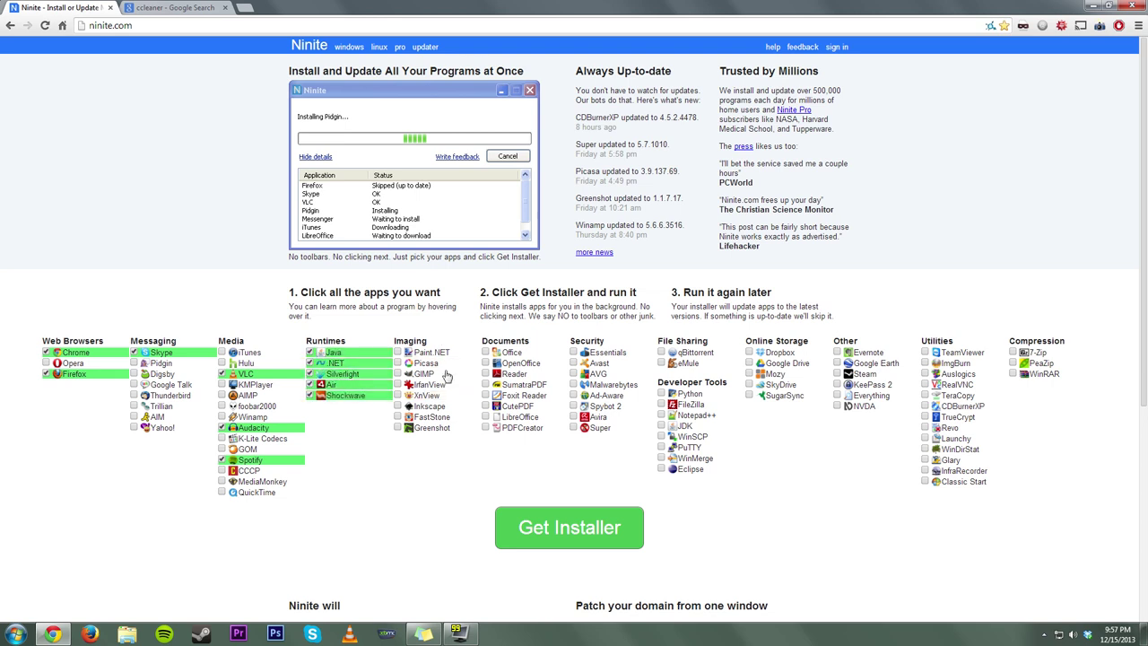
Step: Tick Reader, Avast, Malwarebytes, Notepad++, Dropbox, Steam, KeePass 2 and TeamViewer
{"action": "left_click", "coordinate": [514, 374]}
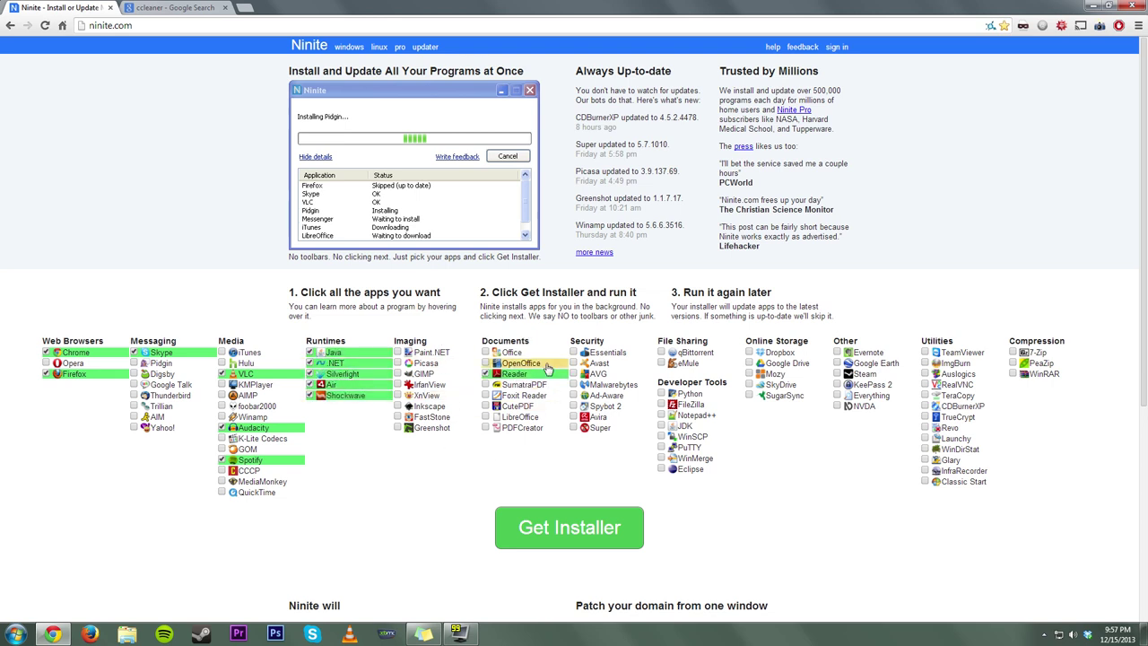
{"action": "left_click", "coordinate": [599, 364]}
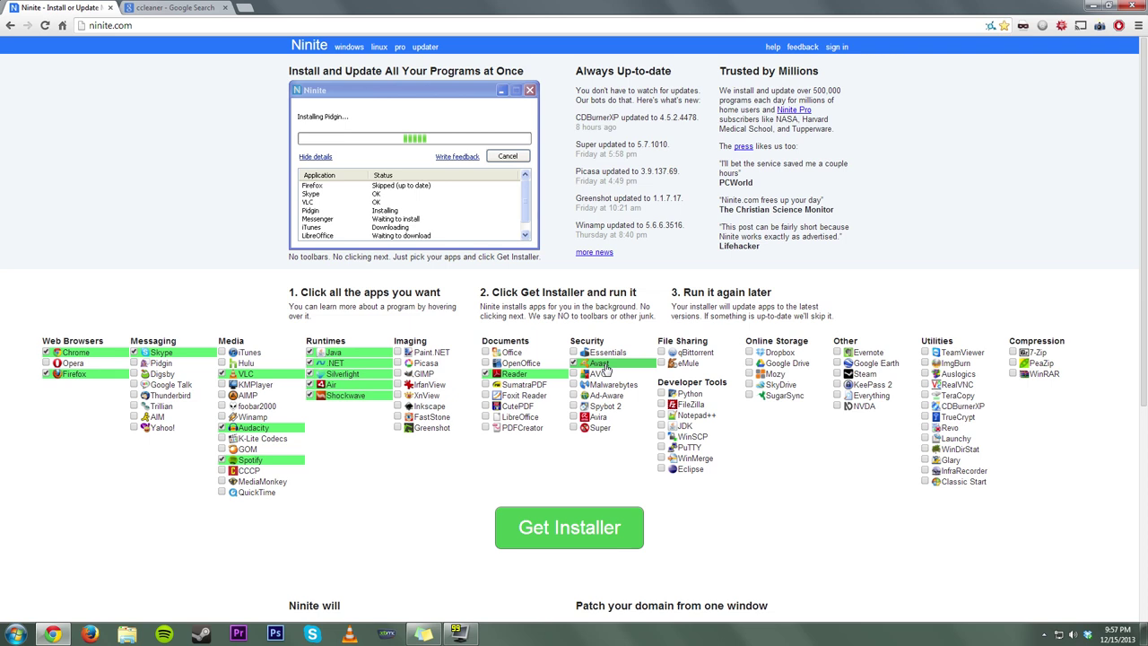
{"action": "left_click", "coordinate": [632, 384]}
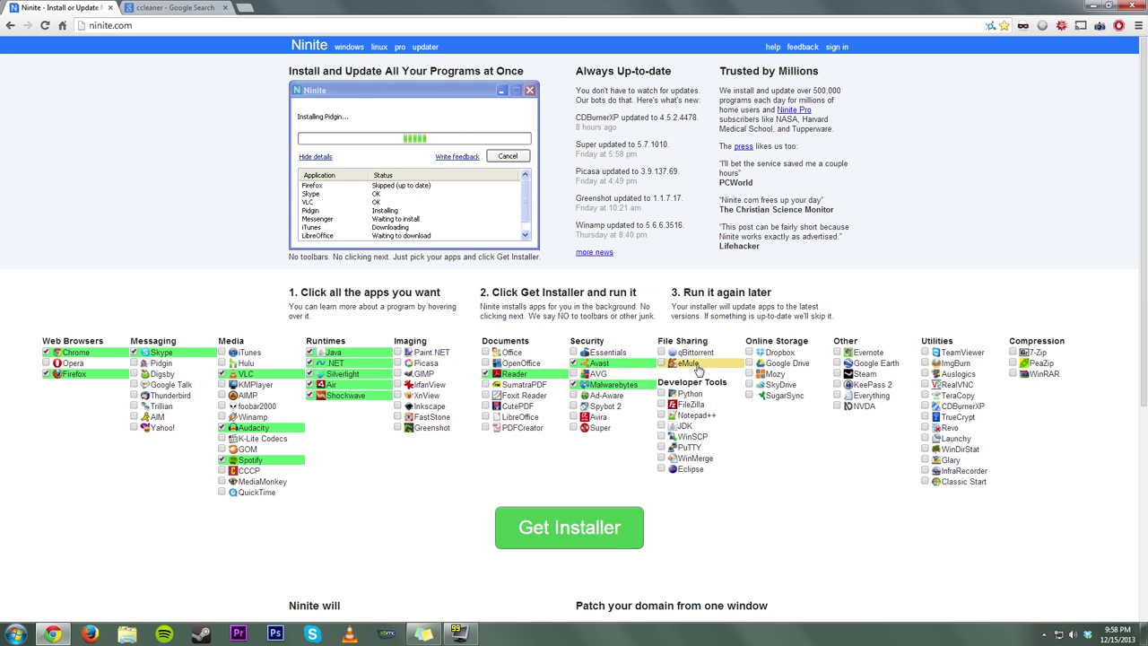
{"action": "left_click", "coordinate": [704, 415]}
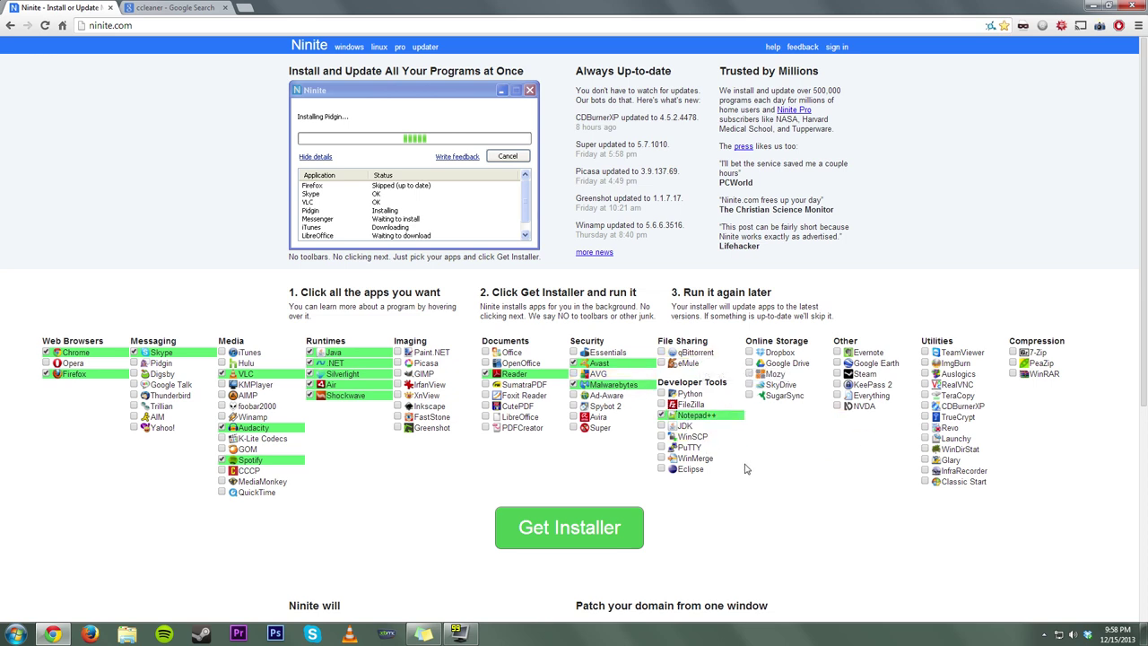
{"action": "left_click", "coordinate": [795, 352]}
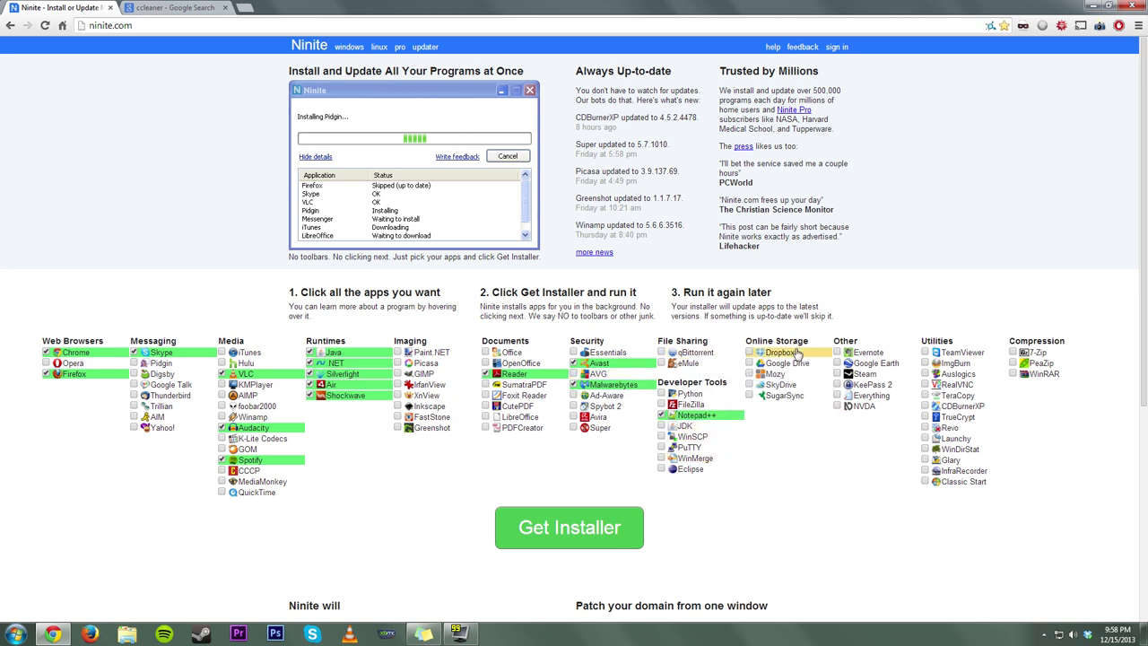
{"action": "left_click", "coordinate": [874, 374]}
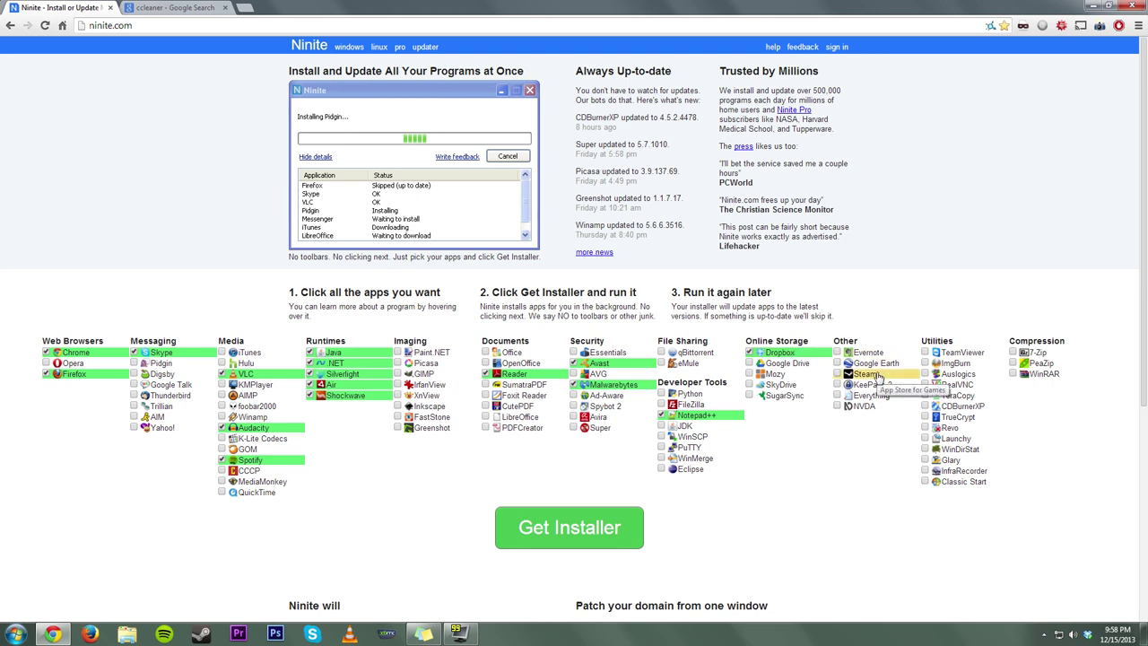
{"action": "left_click", "coordinate": [872, 384]}
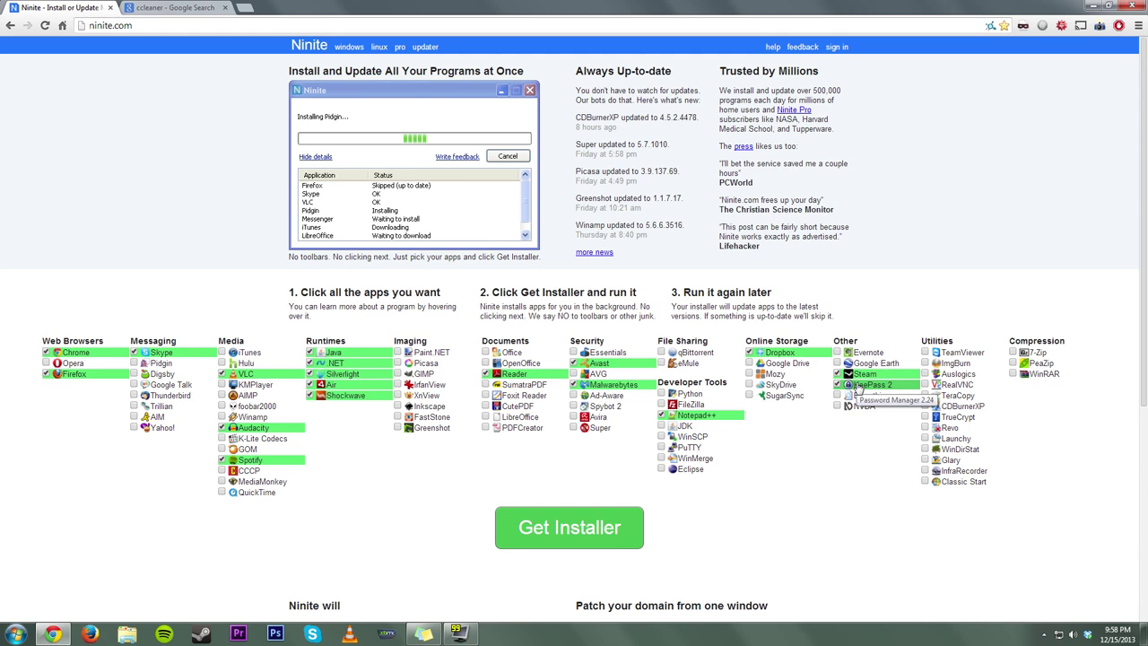
{"action": "left_click", "coordinate": [970, 355]}
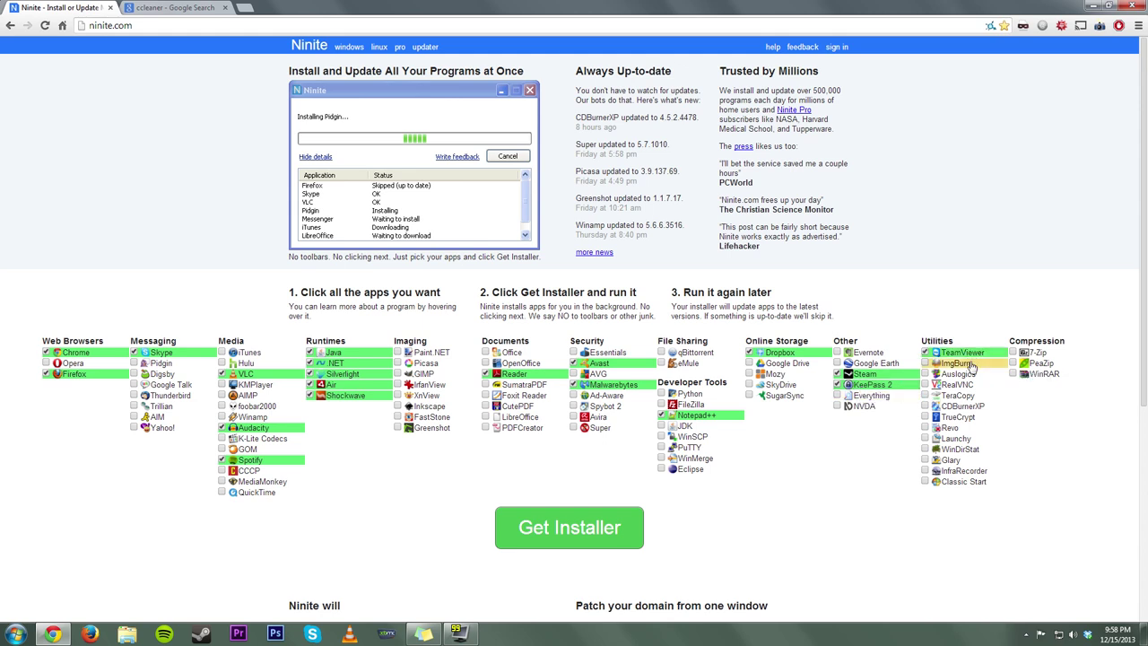
Step: Tick ImgBurn, Auslogics, WinRAR, 7-Zip, TeraCopy and Revo in Ninite
{"action": "left_click", "coordinate": [971, 364]}
{"action": "left_click", "coordinate": [979, 378]}
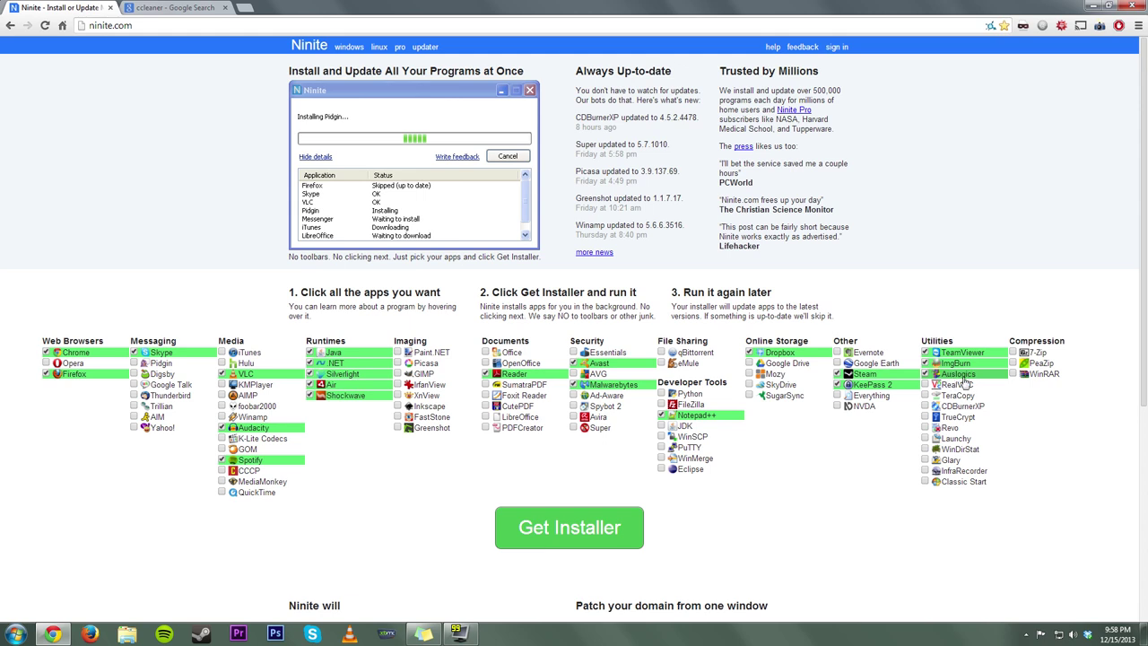
{"action": "left_click", "coordinate": [1041, 374]}
{"action": "left_click", "coordinate": [1036, 352]}
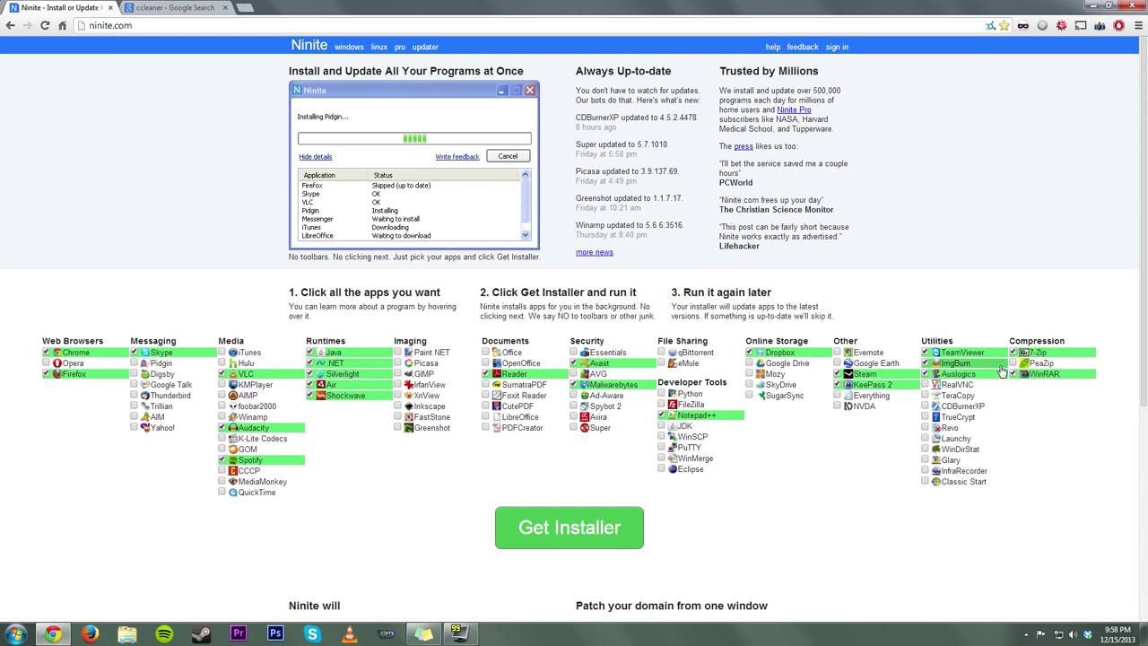
{"action": "left_click", "coordinate": [966, 395]}
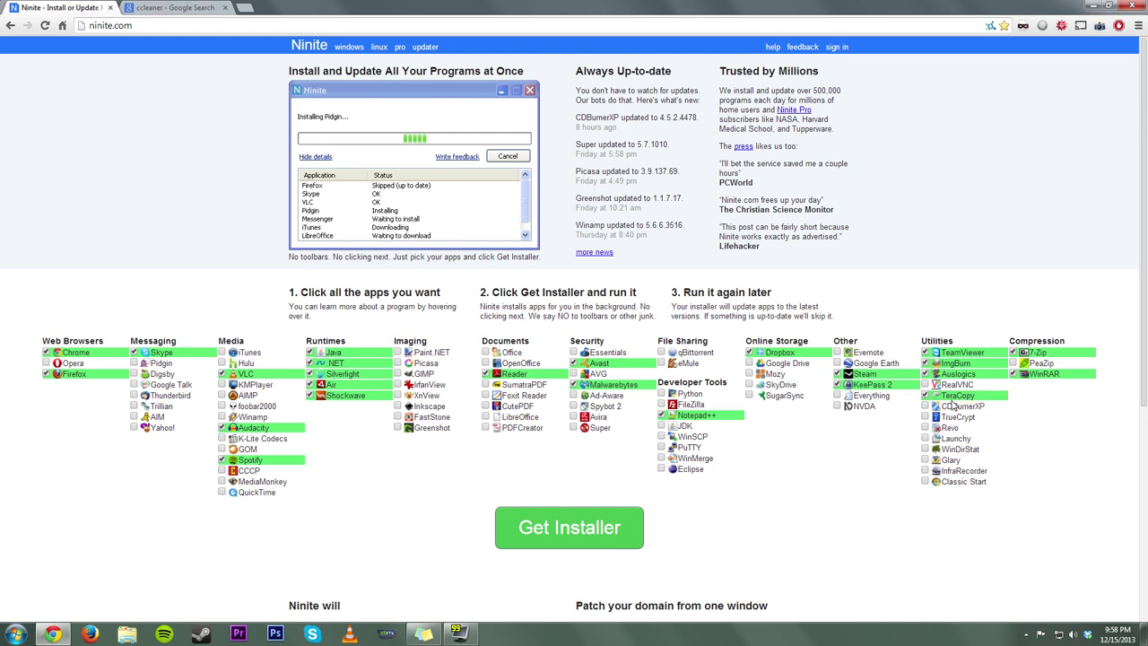
{"action": "left_click", "coordinate": [960, 428]}
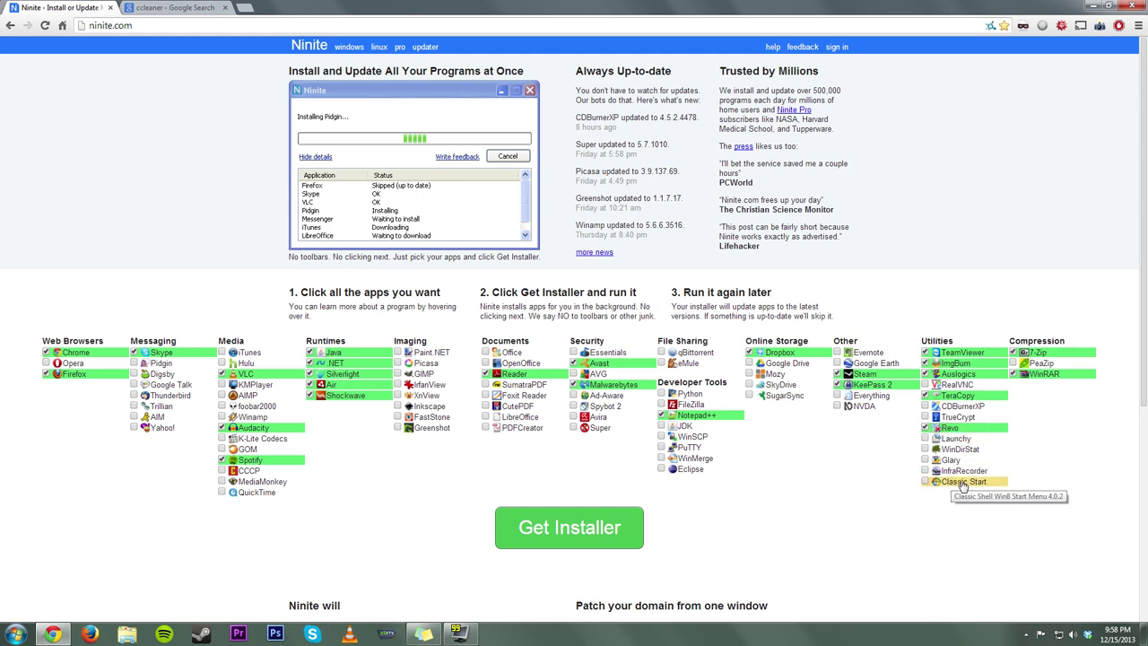
Step: Tick WinDirStat, leave Classic Start unticked, and build the custom installer
{"action": "left_click", "coordinate": [922, 483]}
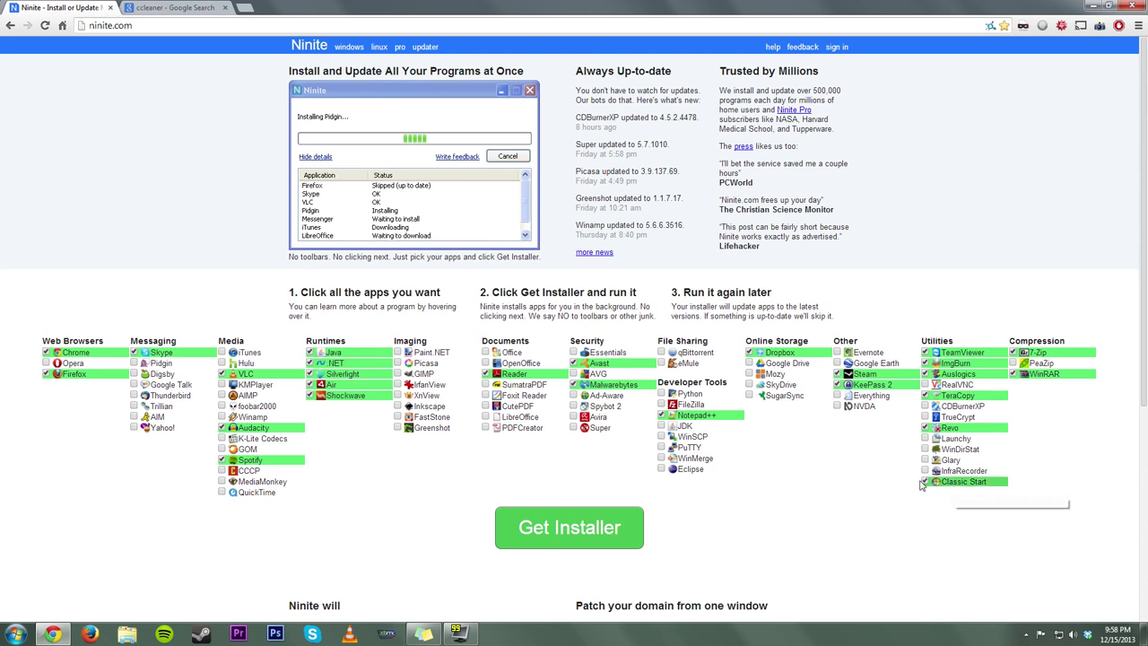
{"action": "left_click", "coordinate": [973, 484]}
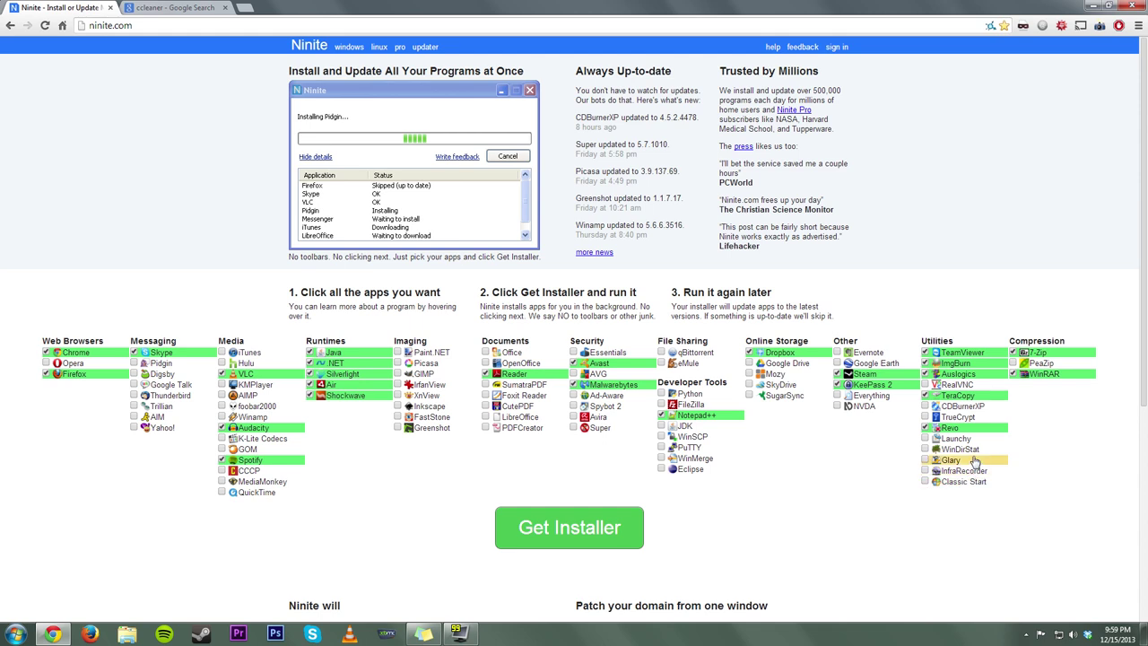
{"action": "left_click", "coordinate": [959, 450]}
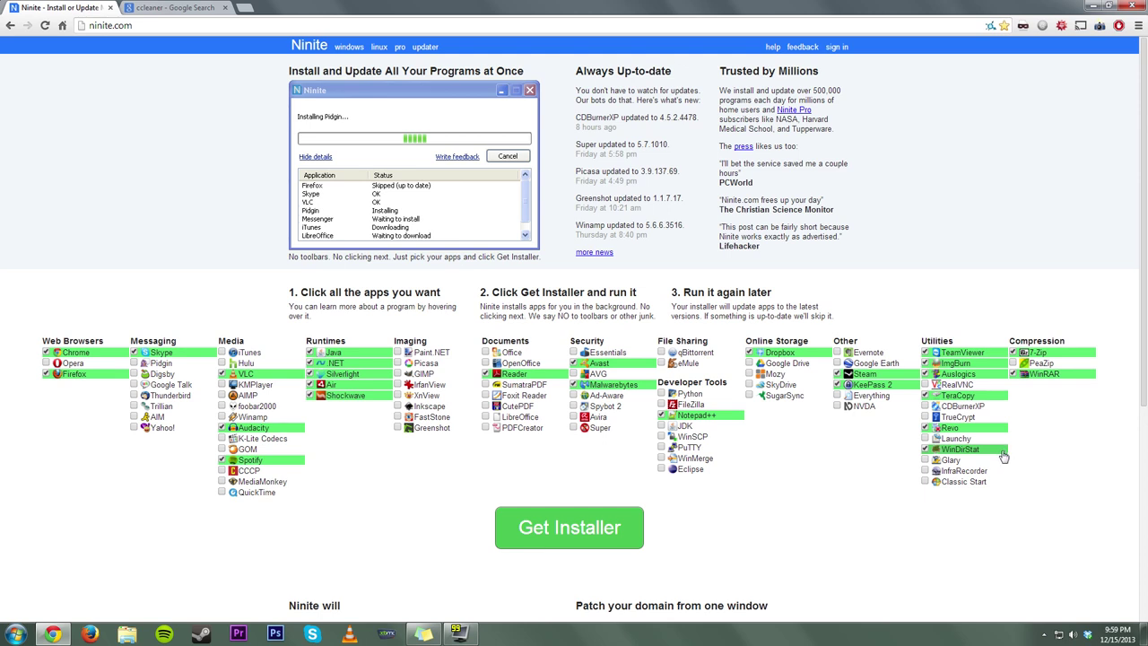
{"action": "left_click", "coordinate": [527, 530]}
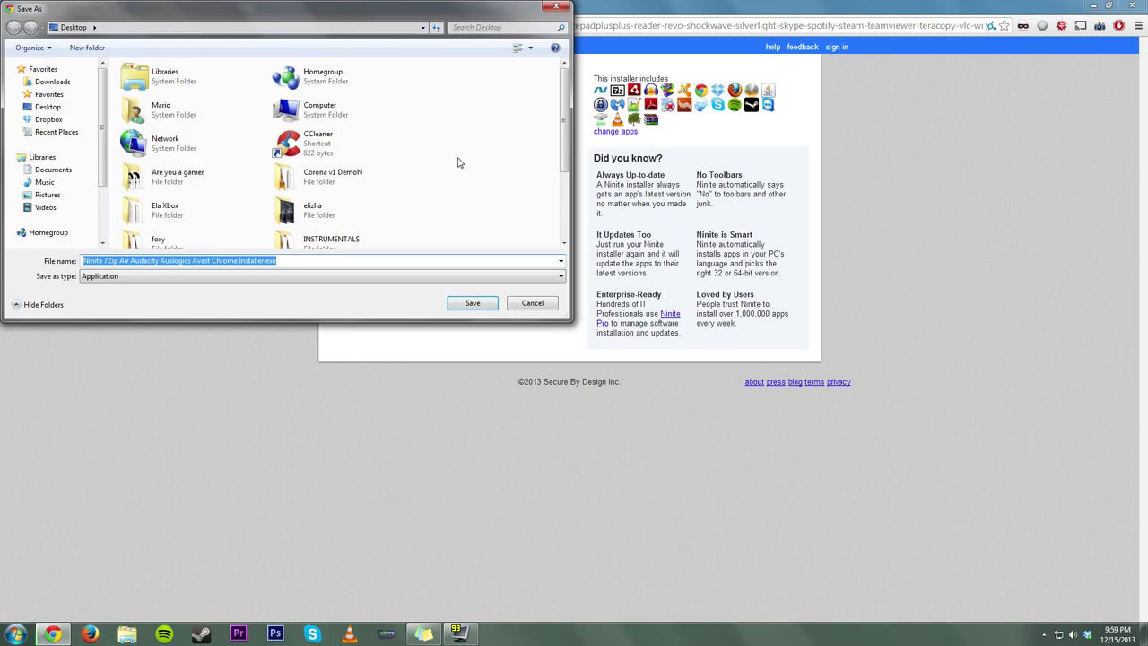
Step: Save the Ninite installer to the desktop and show per-app download and install details
{"action": "left_click", "coordinate": [473, 302]}
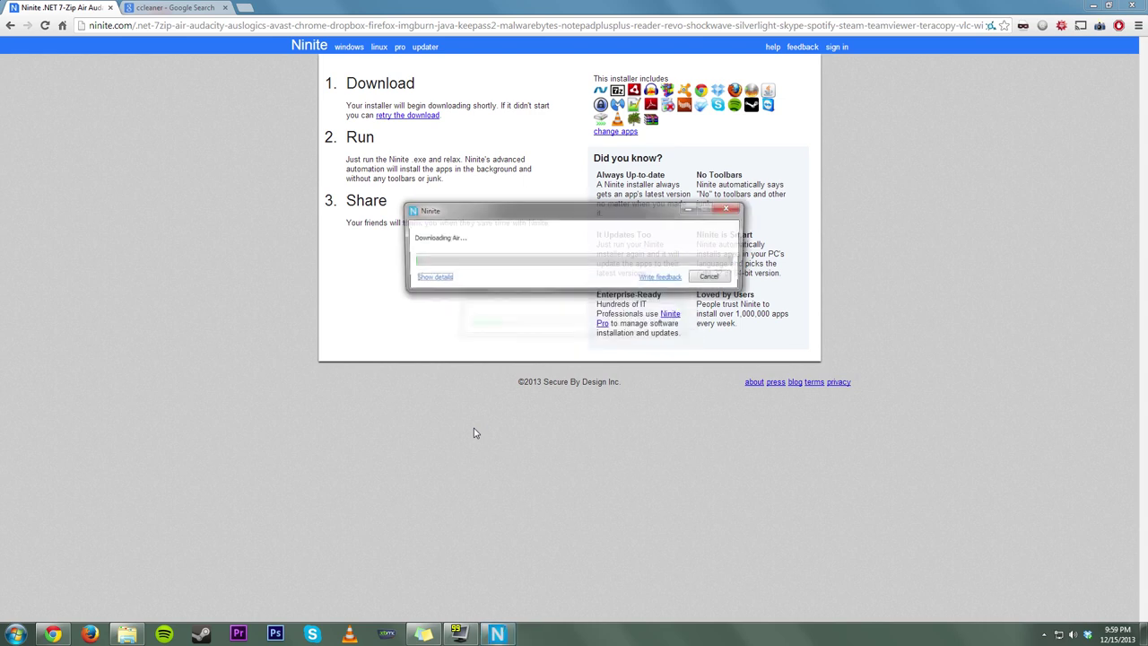
{"action": "left_click", "coordinate": [431, 277]}
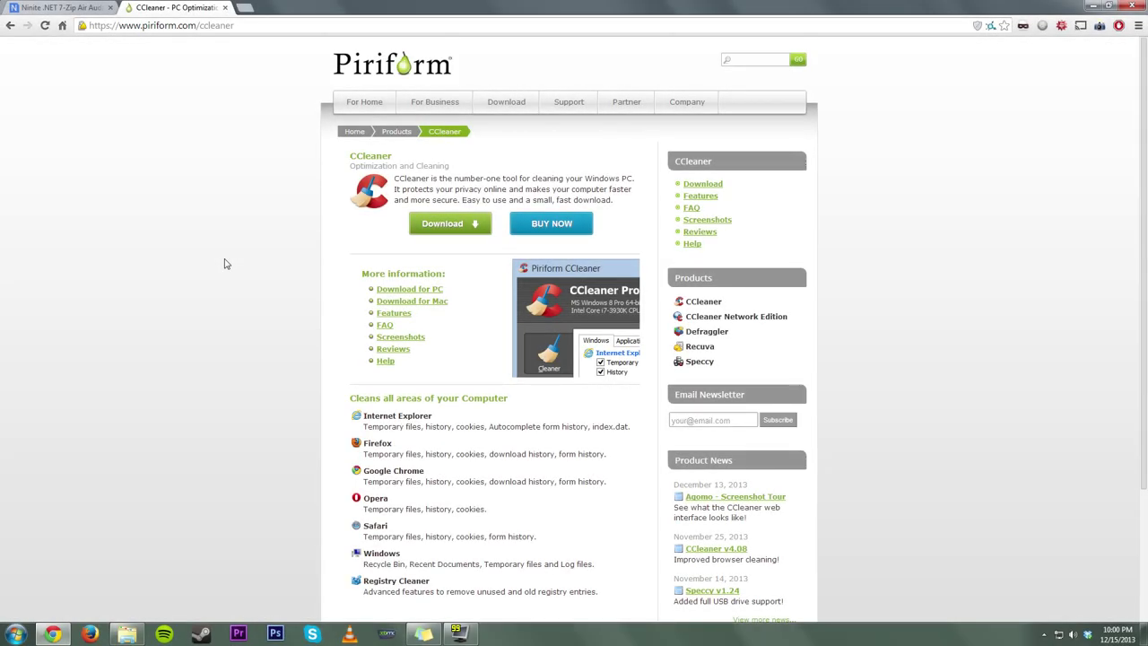
Step: Start downloading CCleaner Free from Piriform's CCleaner download page
{"action": "left_click", "coordinate": [444, 230]}
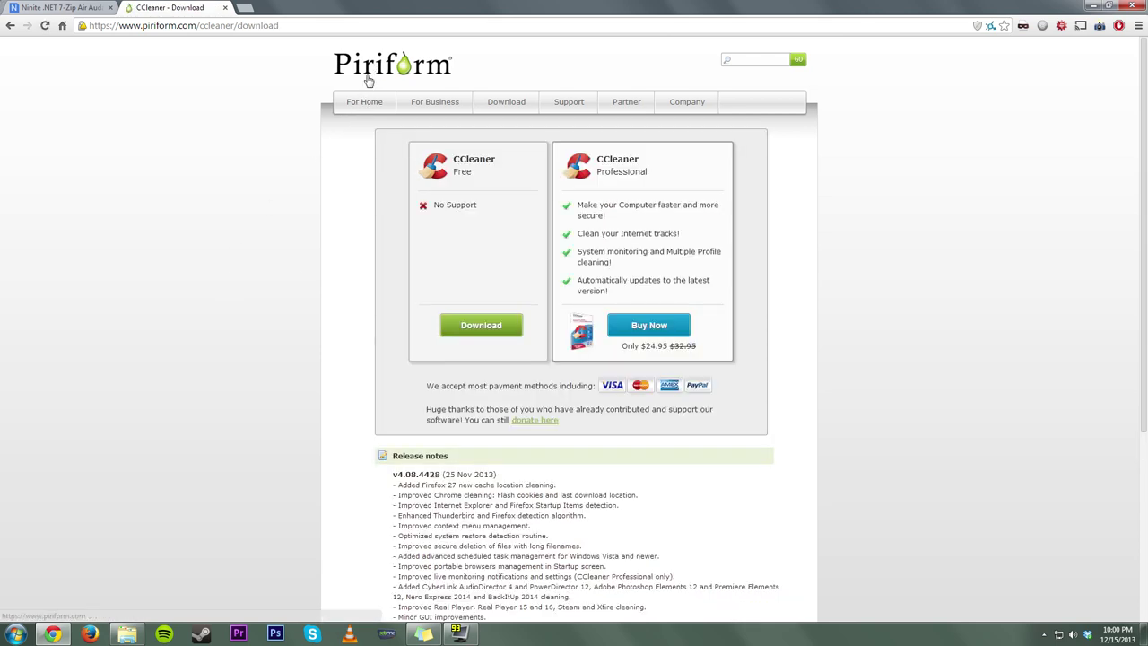
{"action": "left_click", "coordinate": [481, 326]}
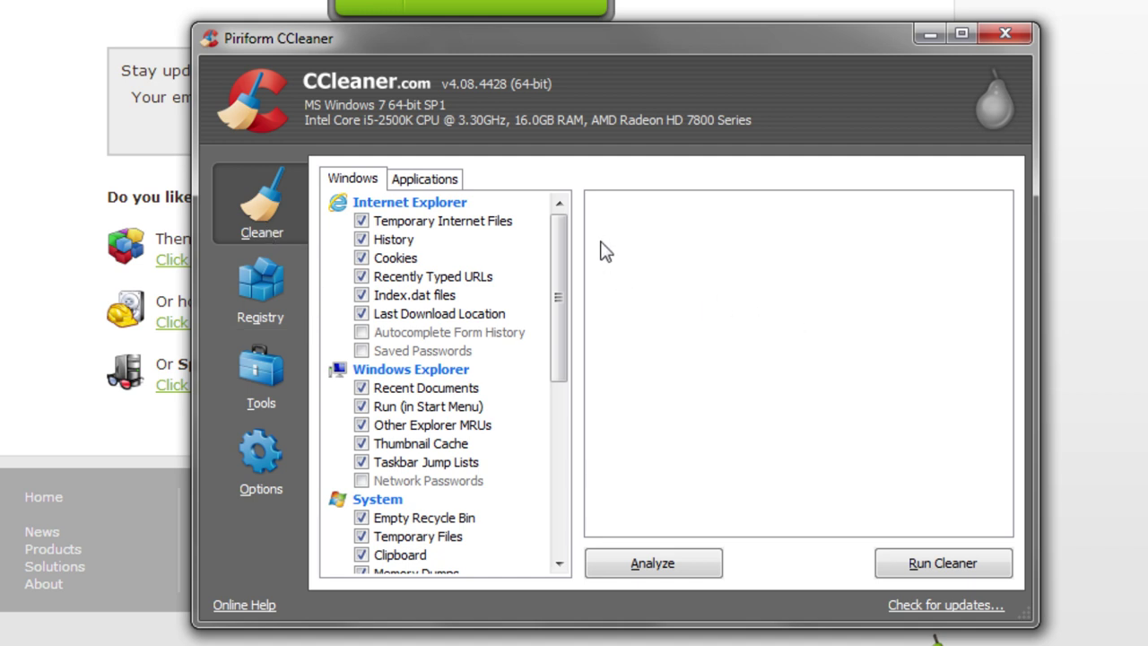
Step: Run CCleaner's cleaner to remove 1,162 MB, then rerun it, clearing only 3.18 KB more
{"action": "left_click_drag", "start_coordinate": [559, 253], "coordinate": [510, 300]}
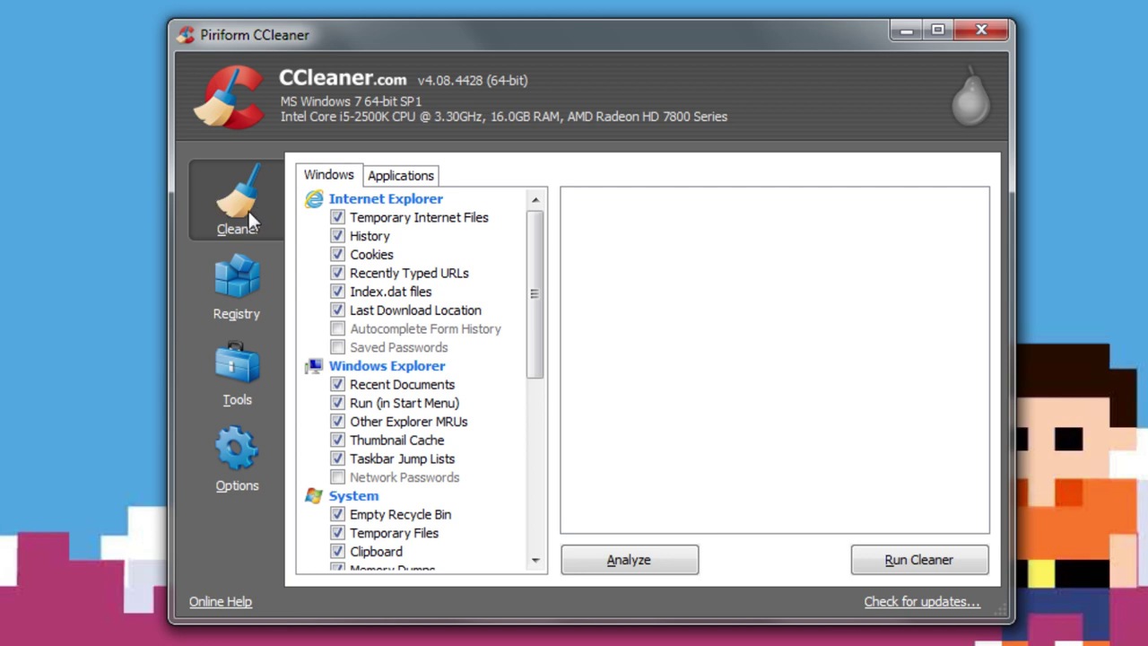
{"action": "left_click", "coordinate": [894, 561]}
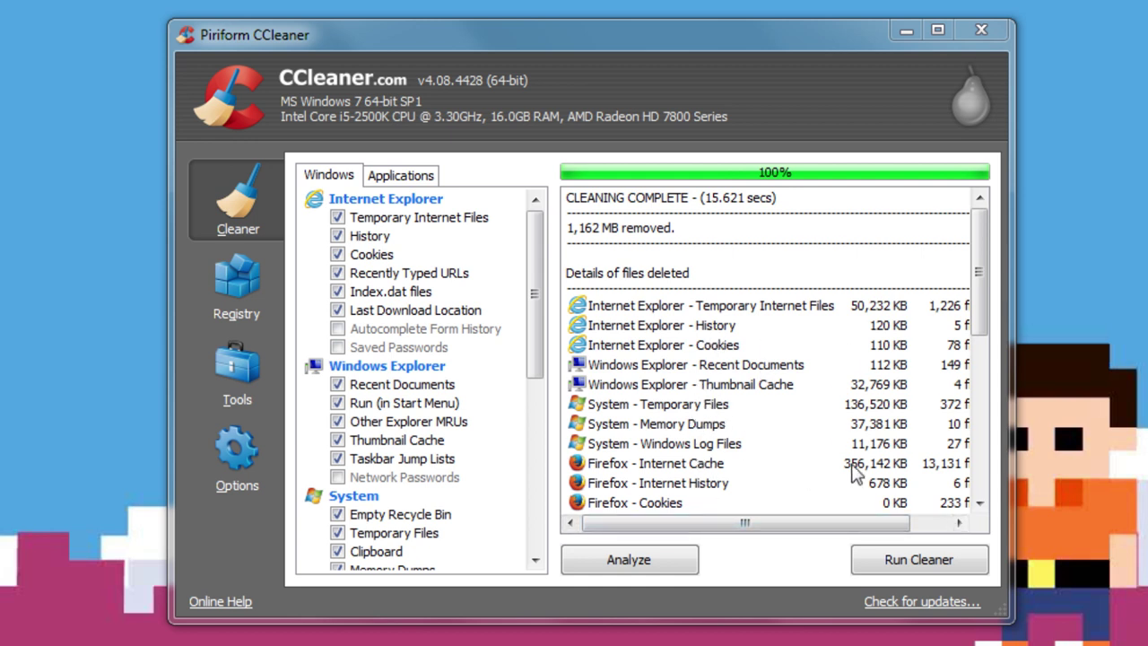
{"action": "left_click", "coordinate": [901, 559]}
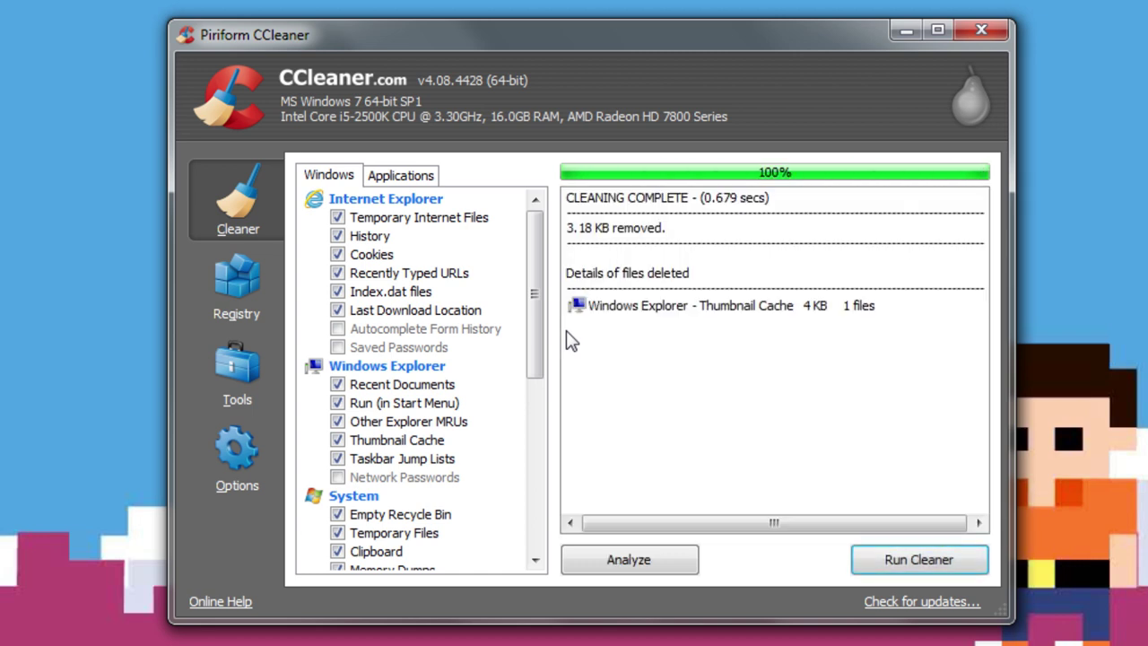
{"action": "left_click", "coordinate": [905, 556]}
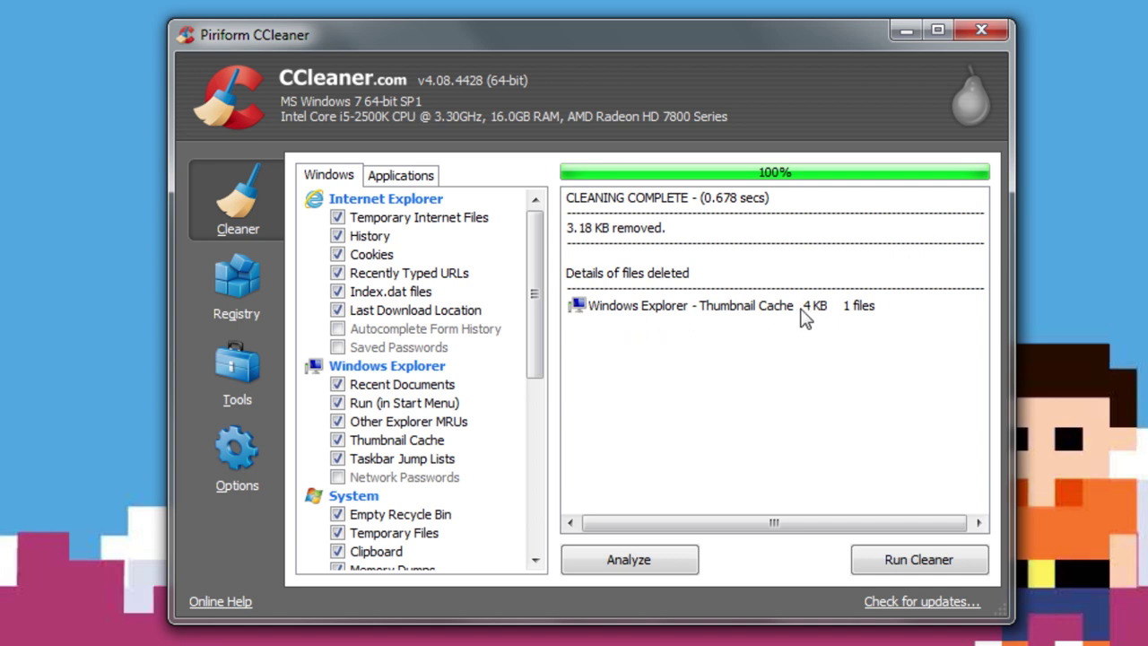
{"action": "left_click", "coordinate": [222, 301]}
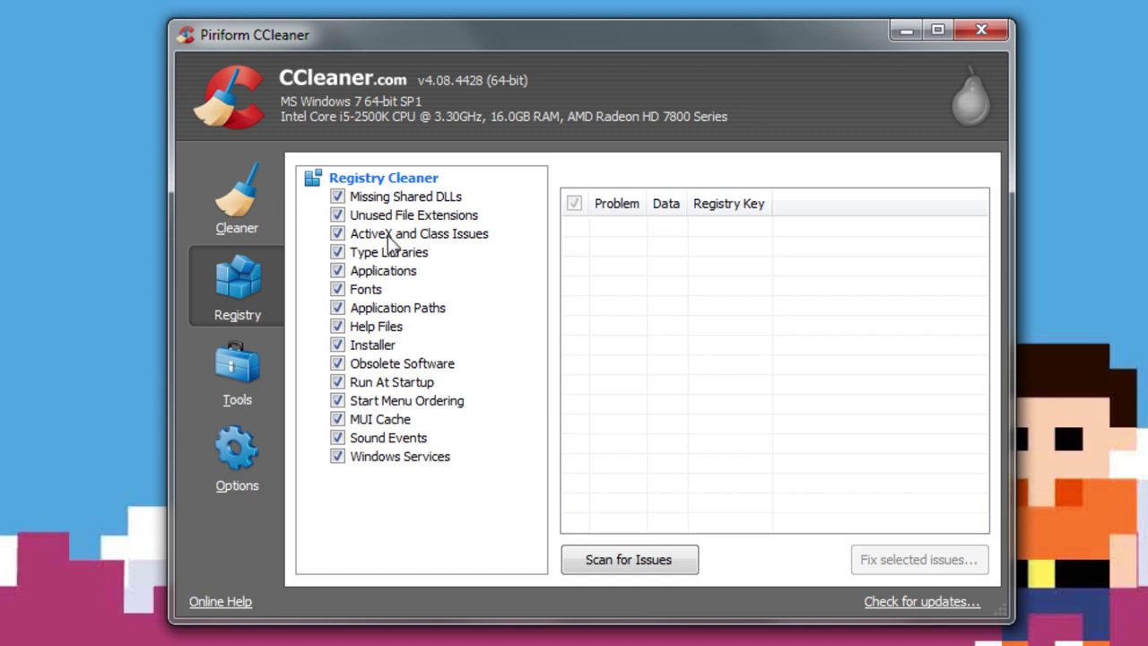
Step: Scan the registry and fix all 54 found issues without a backup
{"action": "left_click", "coordinate": [657, 560]}
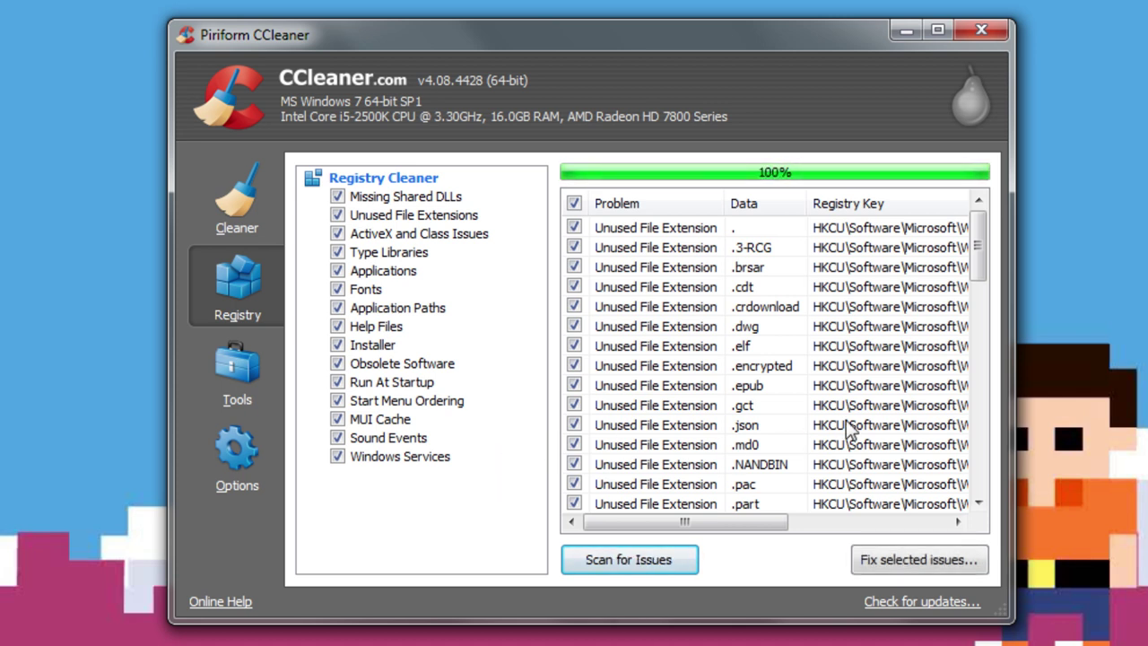
{"action": "left_click", "coordinate": [933, 570]}
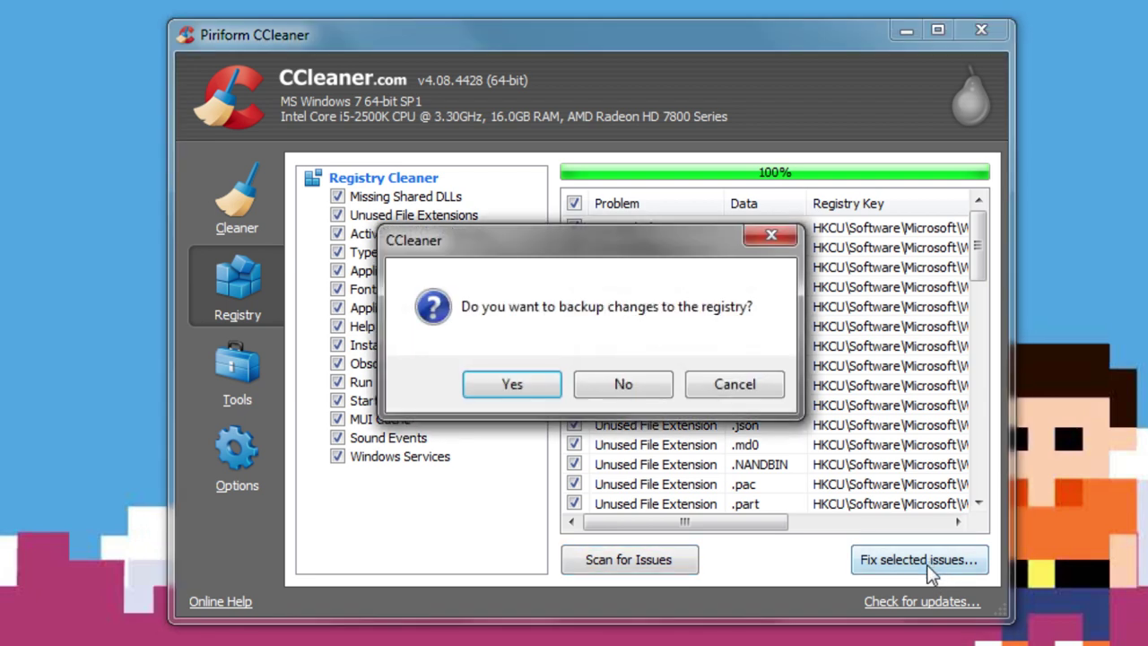
{"action": "left_click", "coordinate": [646, 402]}
{"action": "left_click", "coordinate": [599, 443]}
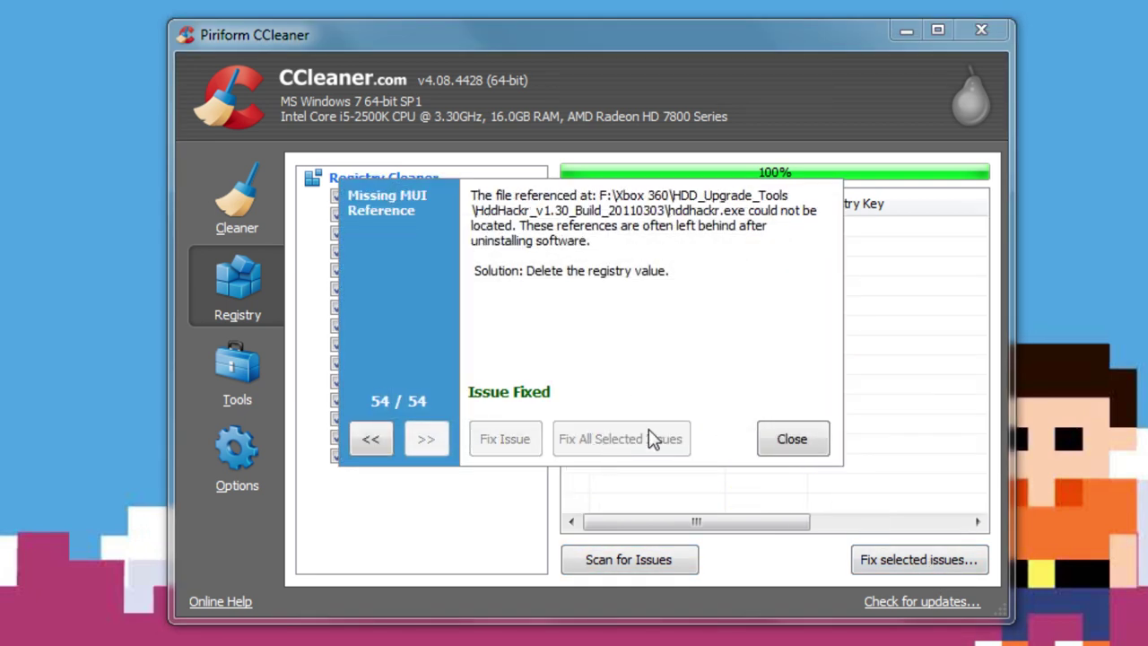
{"action": "left_click", "coordinate": [775, 438]}
Step: Rescan, fix the 7 remaining issues without backup, confirm a clean scan, and close CCleaner
{"action": "left_click", "coordinate": [637, 556]}
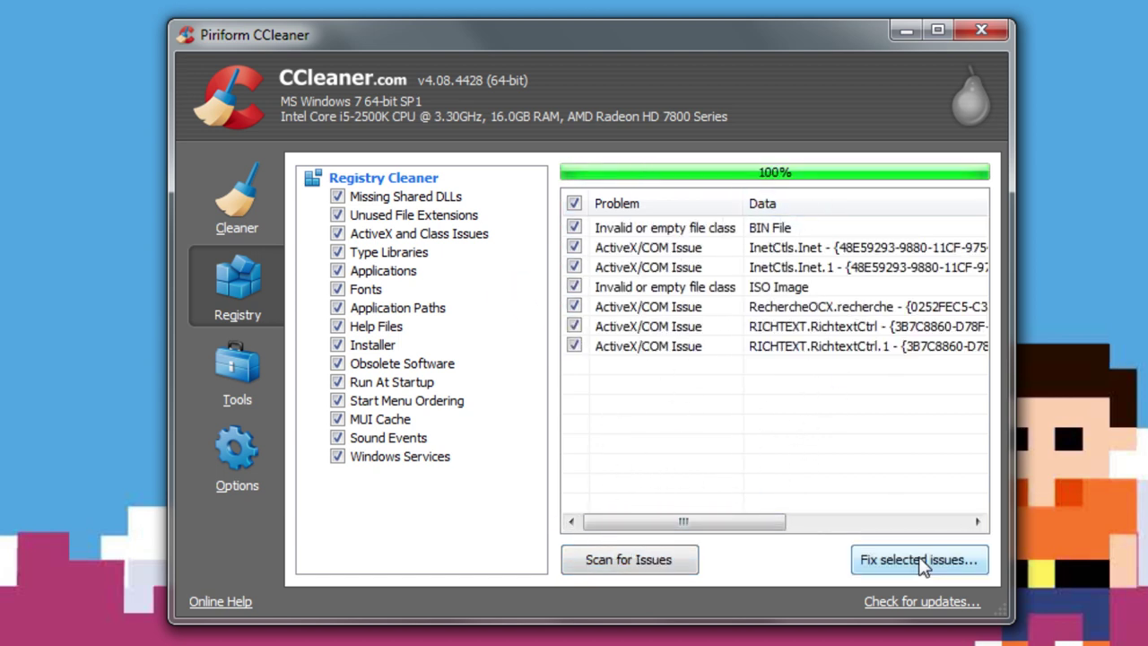
{"action": "left_click", "coordinate": [924, 559]}
{"action": "left_click", "coordinate": [626, 384]}
{"action": "left_click", "coordinate": [615, 438]}
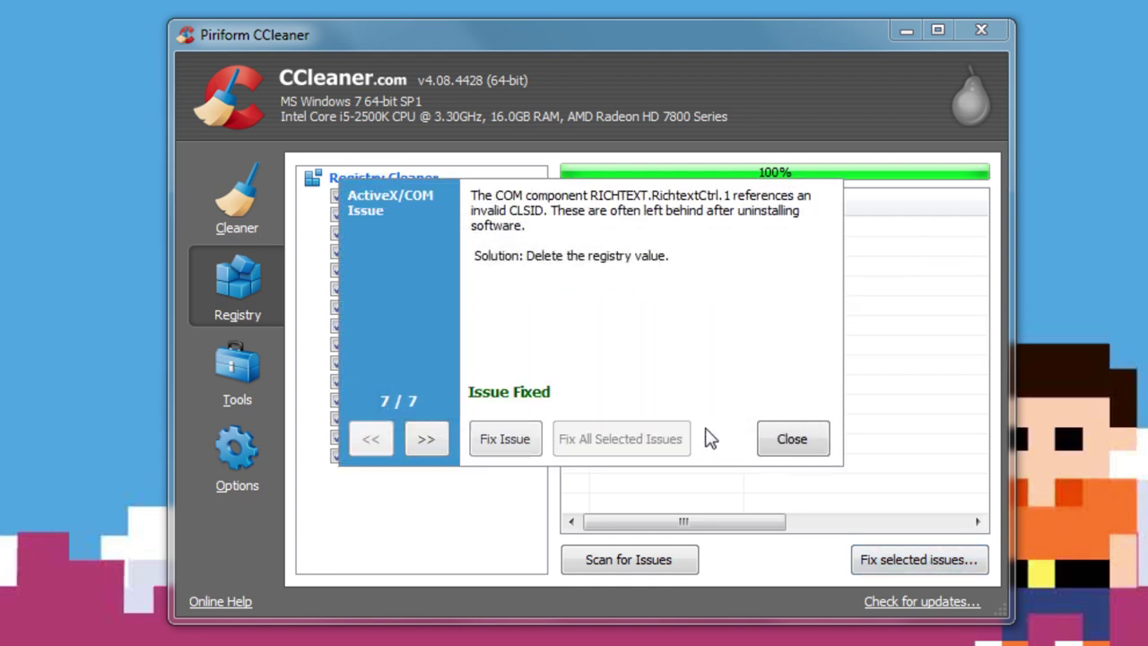
{"action": "left_click", "coordinate": [793, 438]}
{"action": "left_click", "coordinate": [627, 559]}
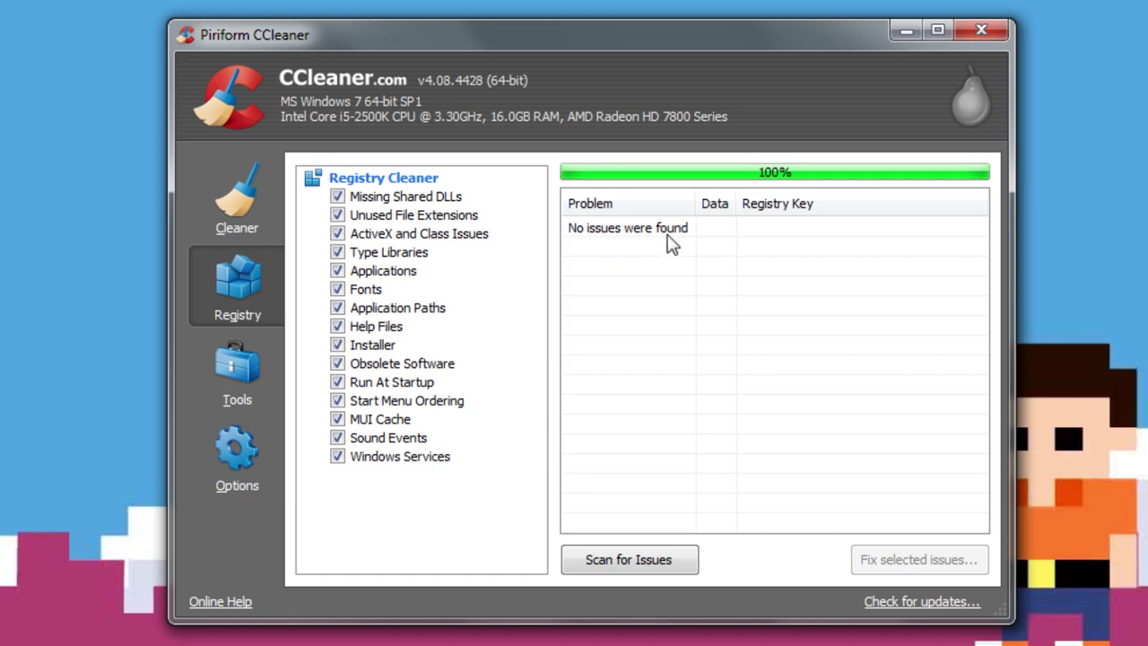
{"action": "left_click", "coordinate": [983, 33]}
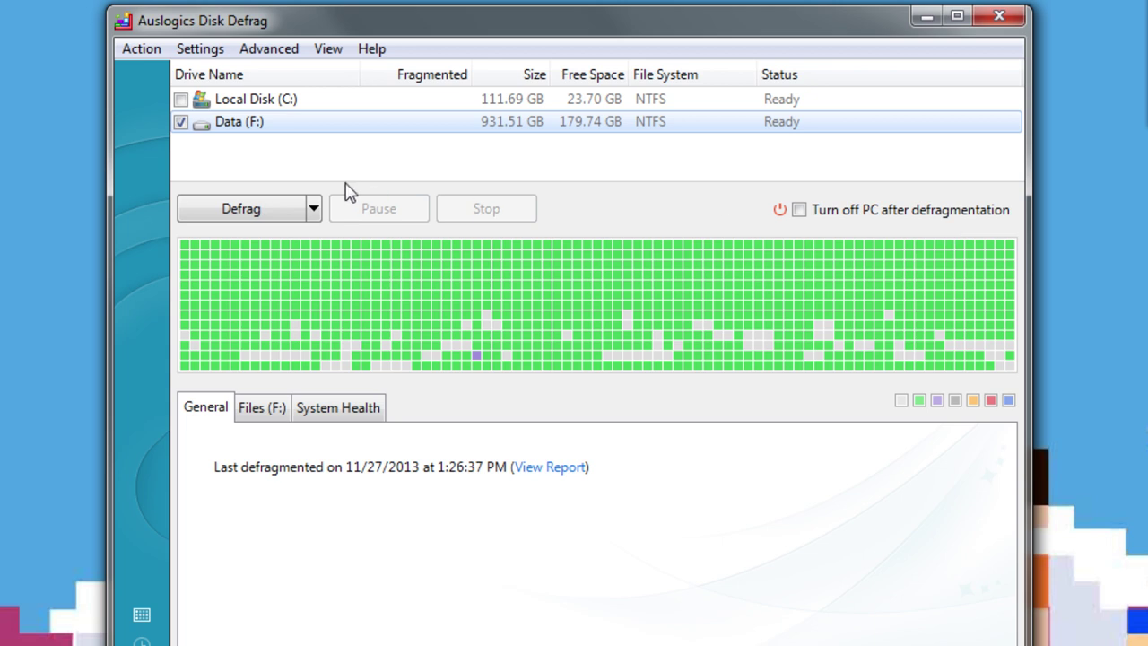
Step: View the C: and F: cluster maps in Auslogics, then preview the Defrag modes without running one
{"action": "left_click", "coordinate": [224, 101]}
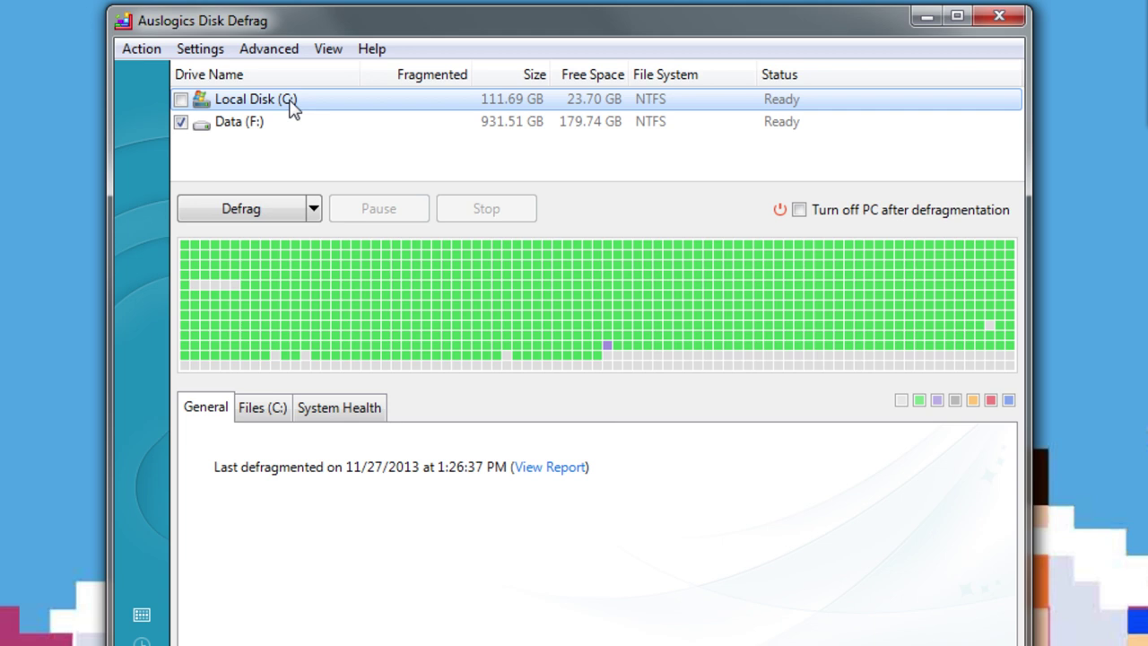
{"action": "left_click", "coordinate": [262, 123]}
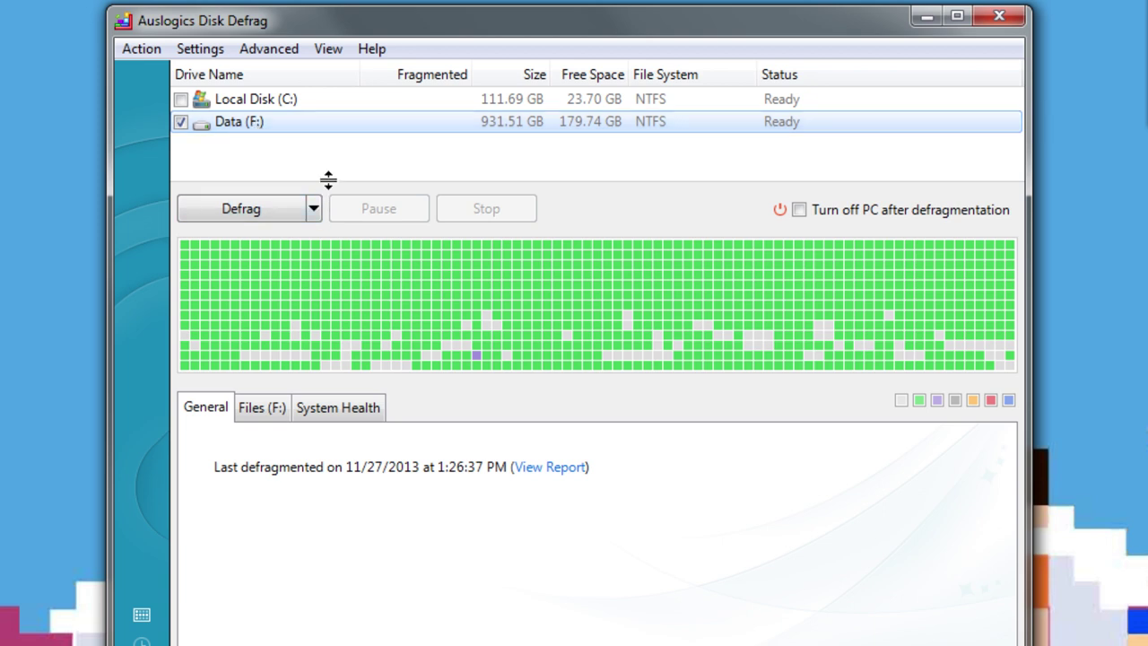
{"action": "left_click", "coordinate": [314, 209]}
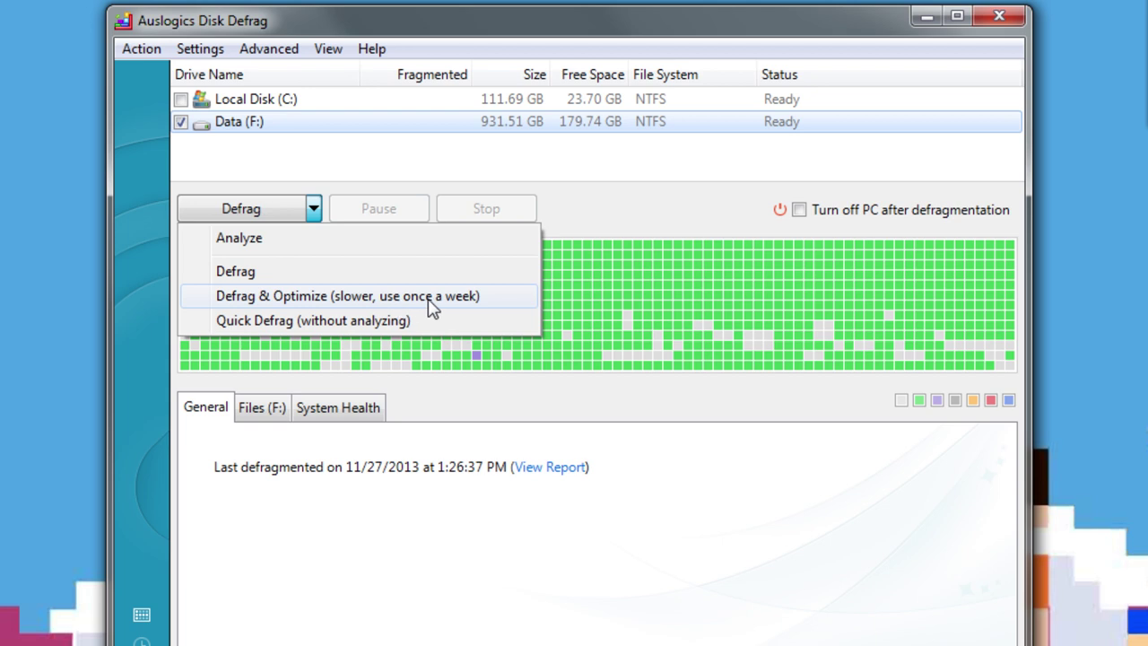
{"action": "left_click", "coordinate": [644, 213]}
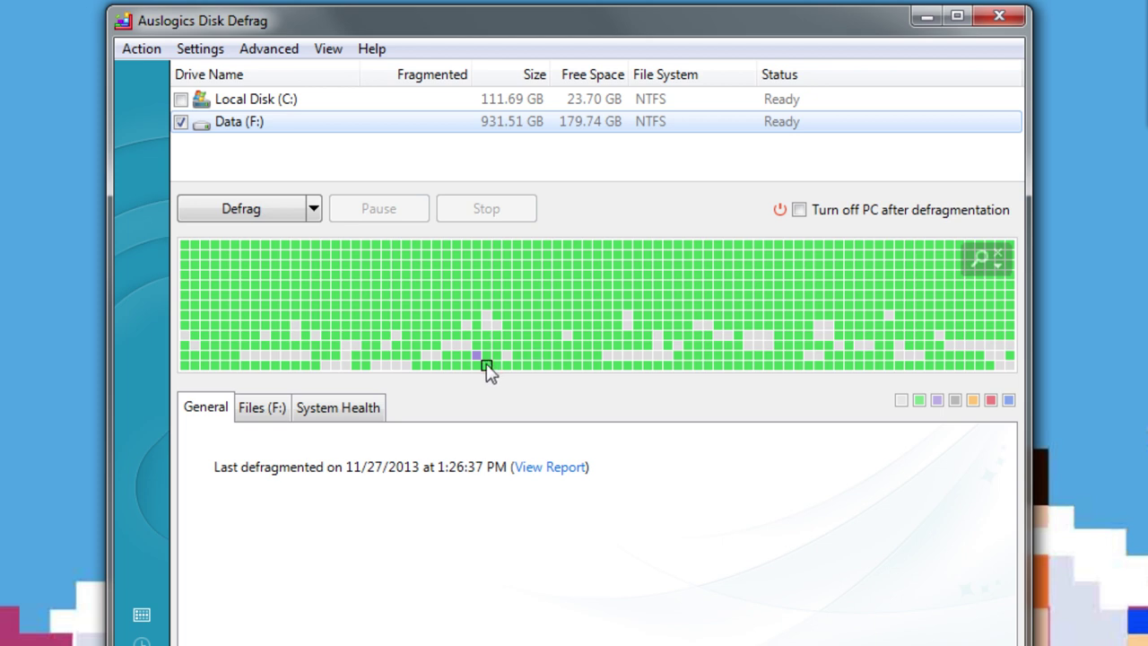
{"action": "mouse_move", "coordinate": [487, 325]}
{"action": "mouse_move", "coordinate": [344, 365]}
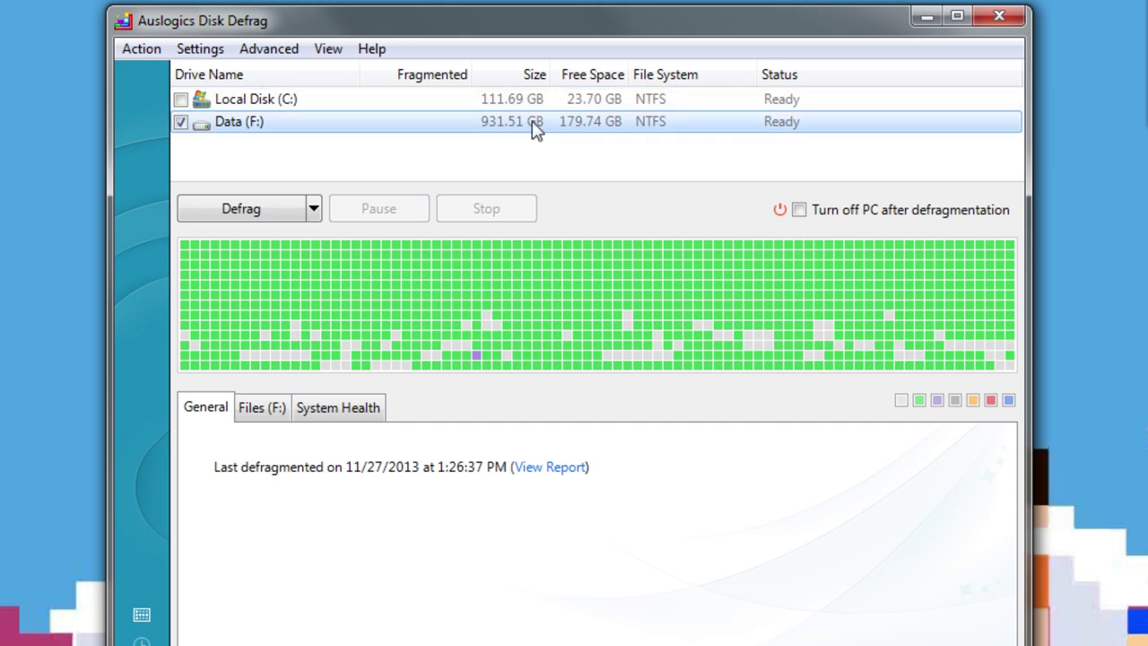
{"action": "left_click", "coordinate": [314, 209]}
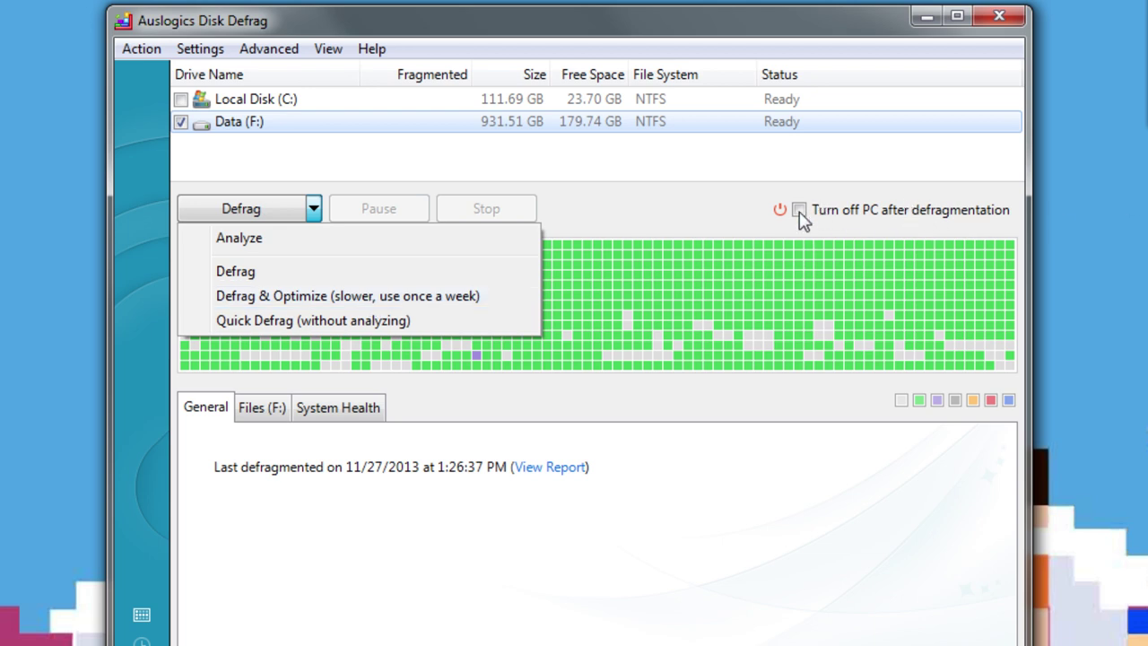
{"action": "left_click", "coordinate": [723, 176]}
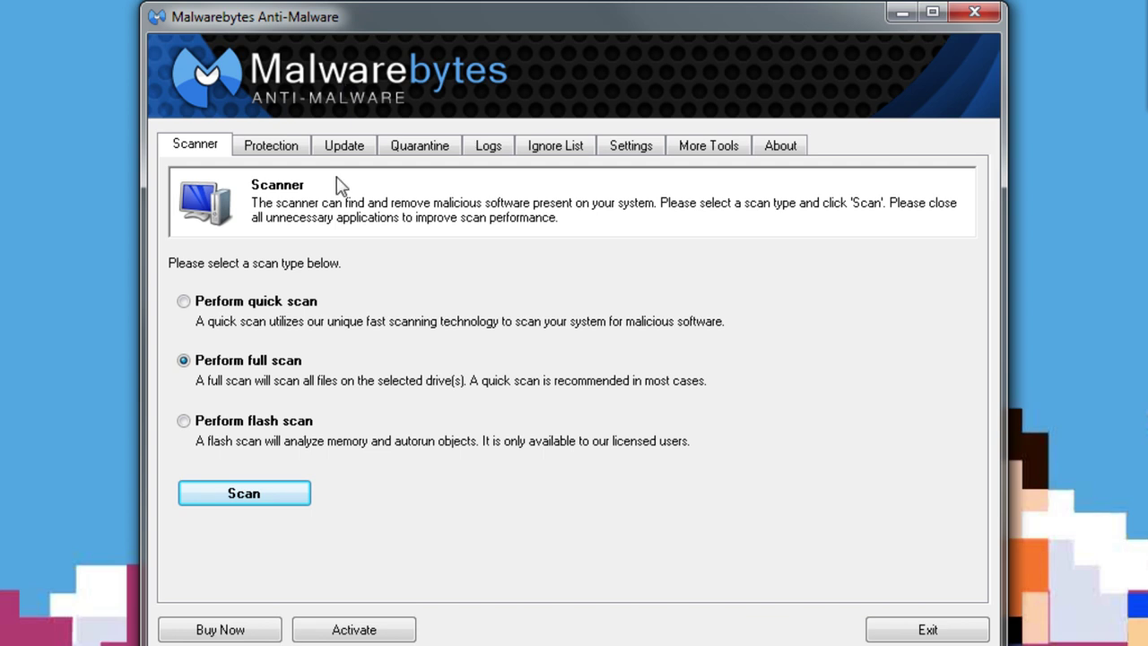
Step: Update Malwarebytes' malware database to v2013.12.16.03, then return to the Scanner page
{"action": "left_click", "coordinate": [345, 148]}
{"action": "left_click", "coordinate": [309, 375]}
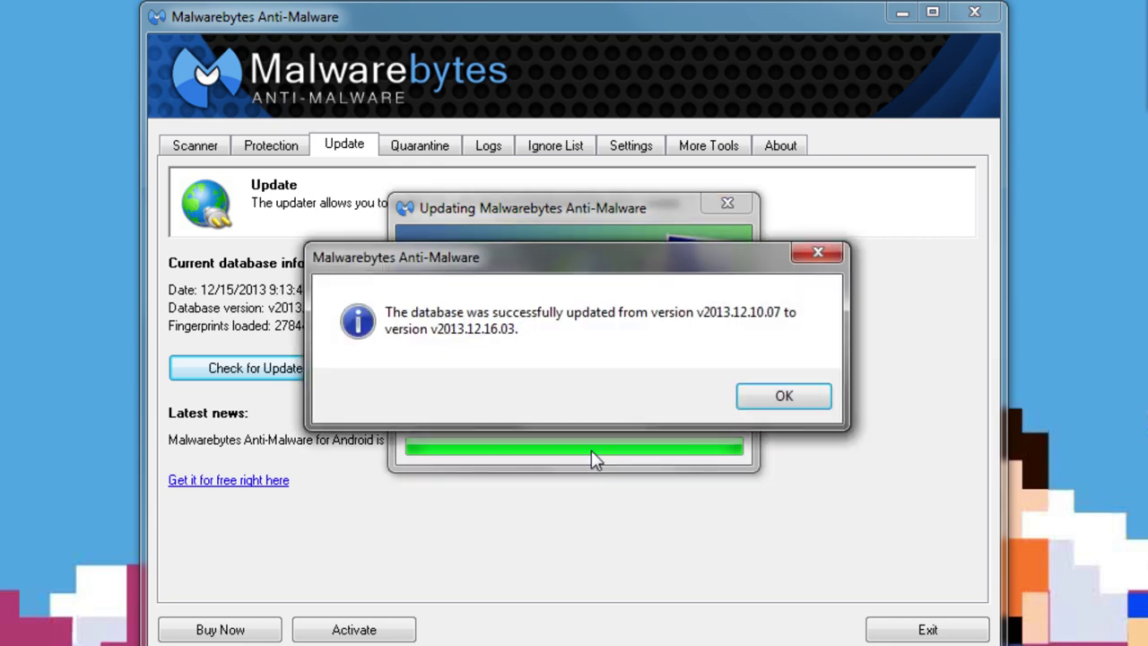
{"action": "left_click", "coordinate": [779, 397]}
{"action": "left_click", "coordinate": [192, 147]}
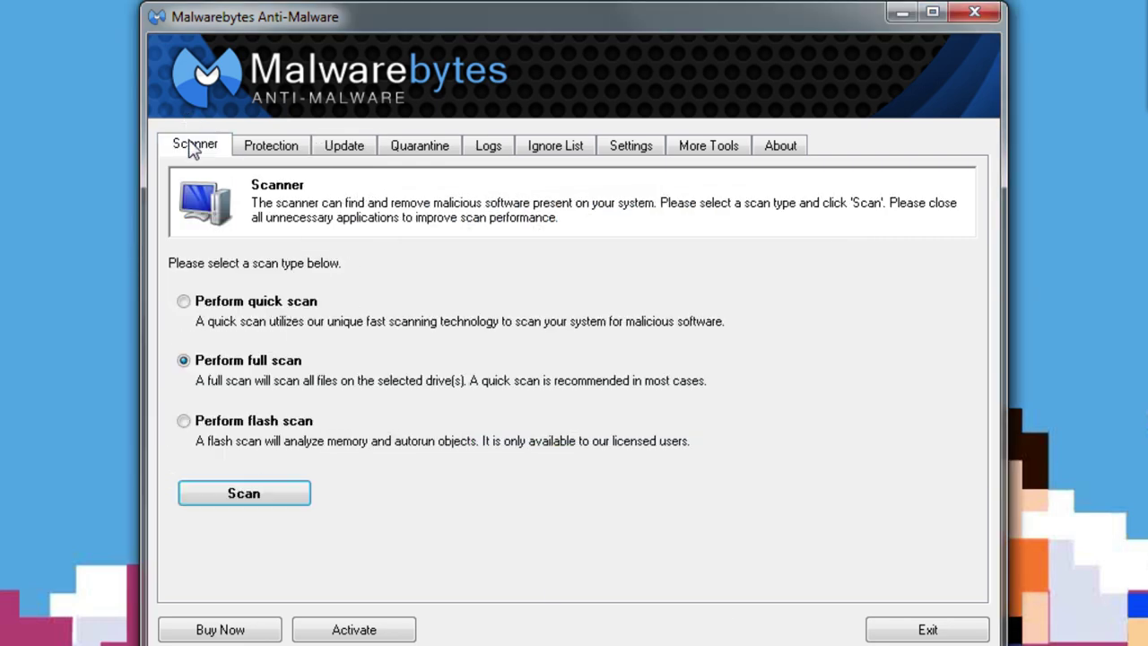